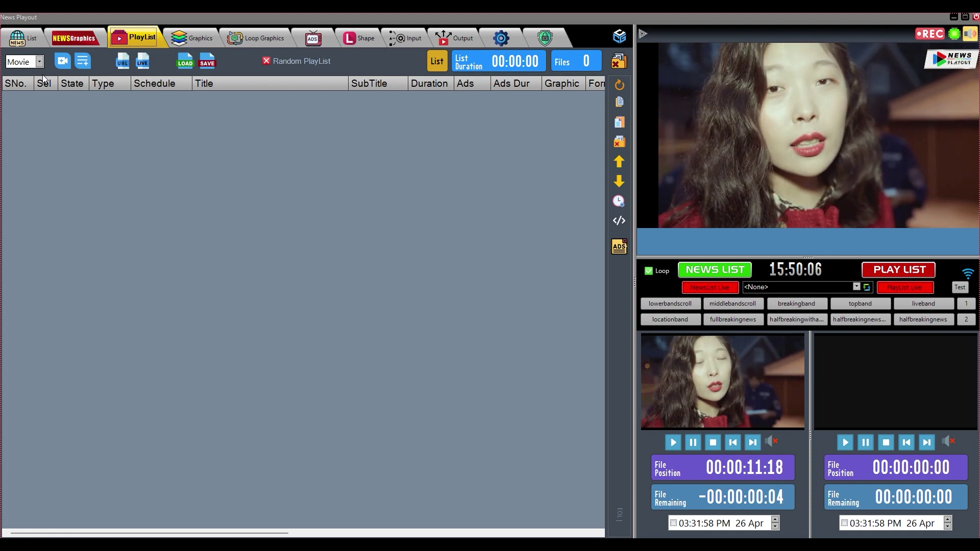
- Switch the item type to Song, then back to Movie
click(40, 65)
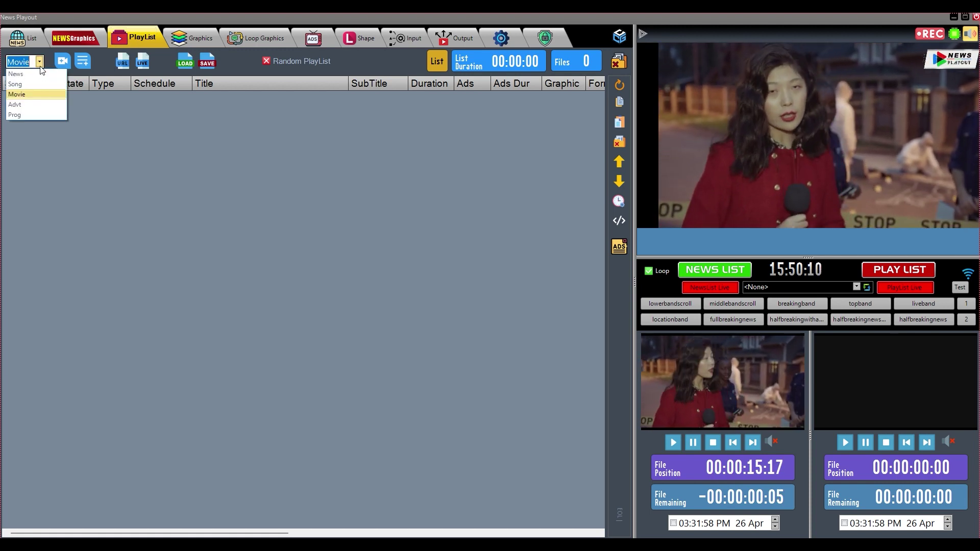
click(32, 86)
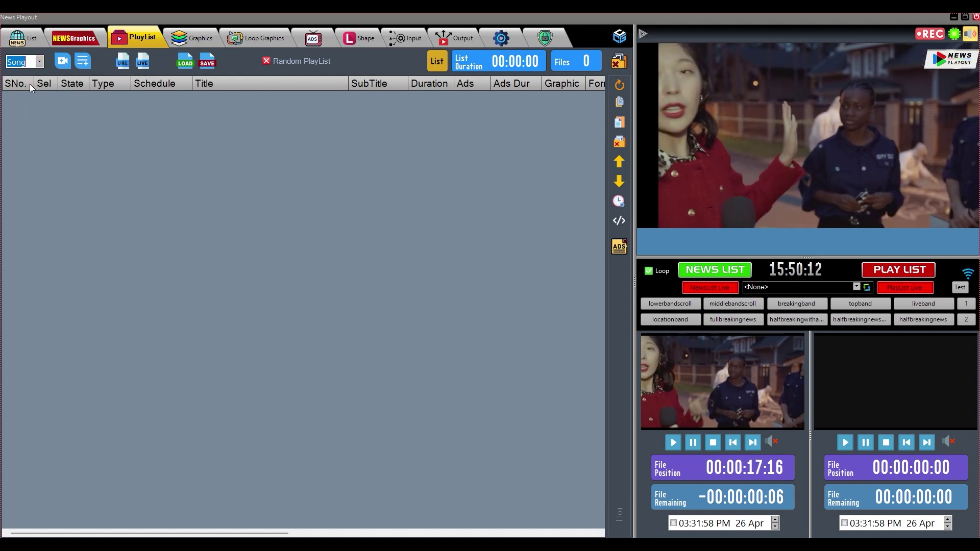
click(43, 62)
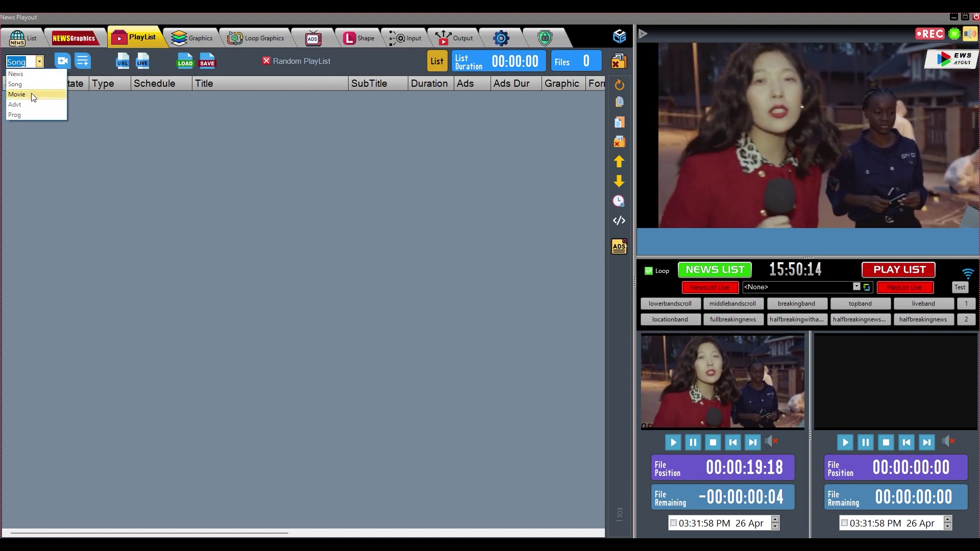
click(33, 94)
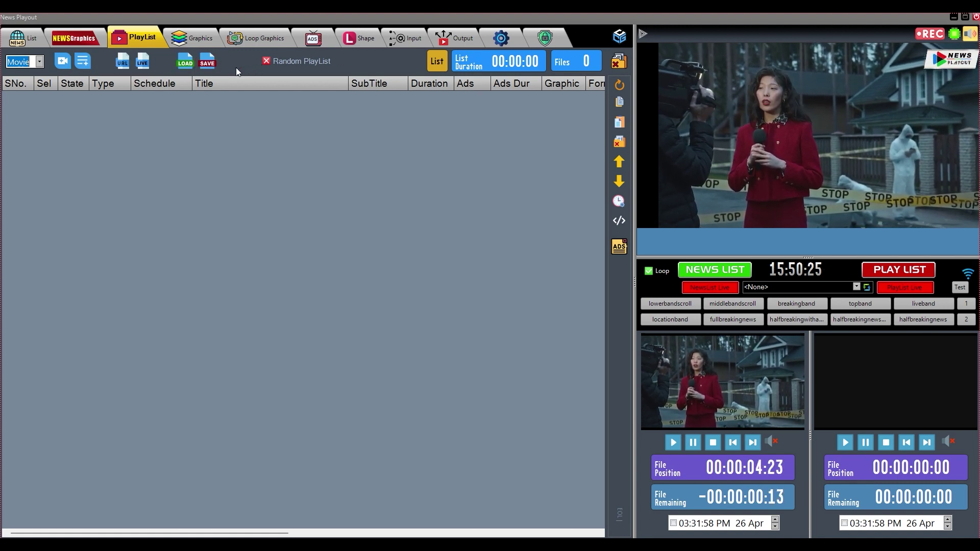
- Add six Telugu clips, Oh Womaniya First look Promo through Varudu Kaavalenu First Glimpse, to the playlist
click(63, 65)
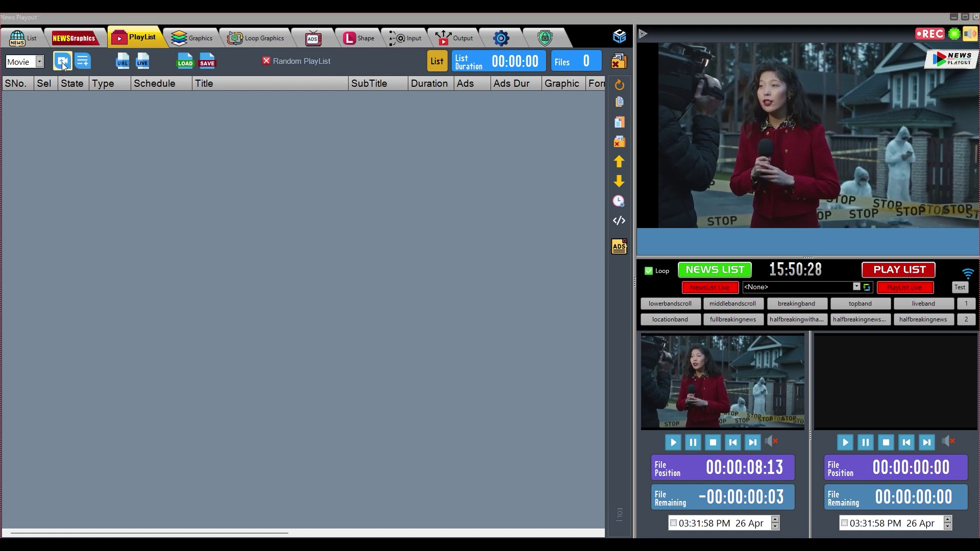
click(152, 166)
ctrl+click(120, 204)
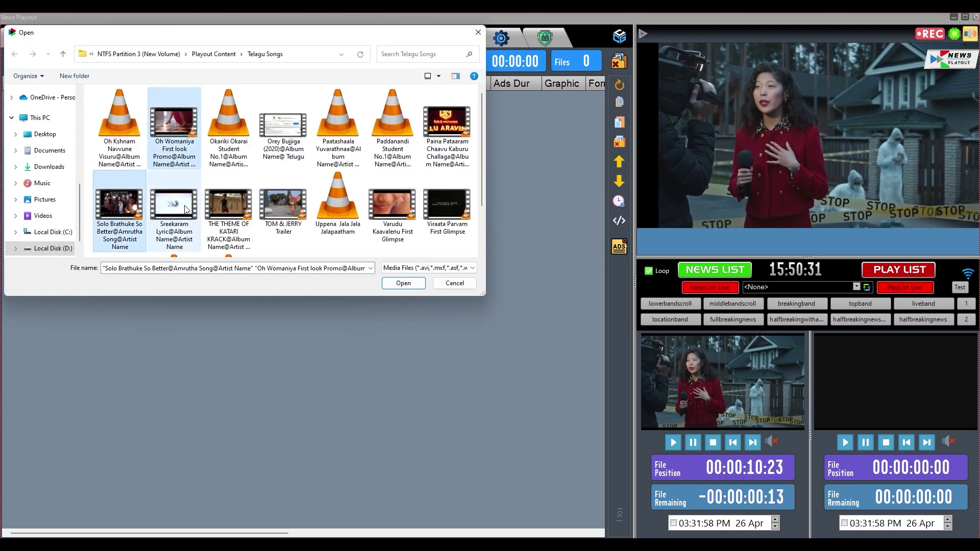
ctrl+click(228, 205)
ctrl+click(287, 208)
ctrl+click(451, 133)
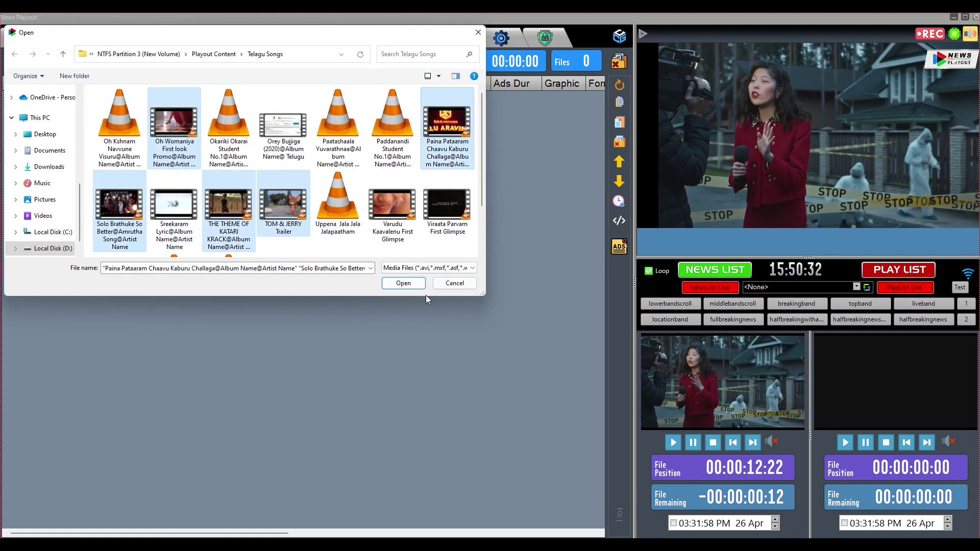
ctrl+click(397, 219)
click(404, 283)
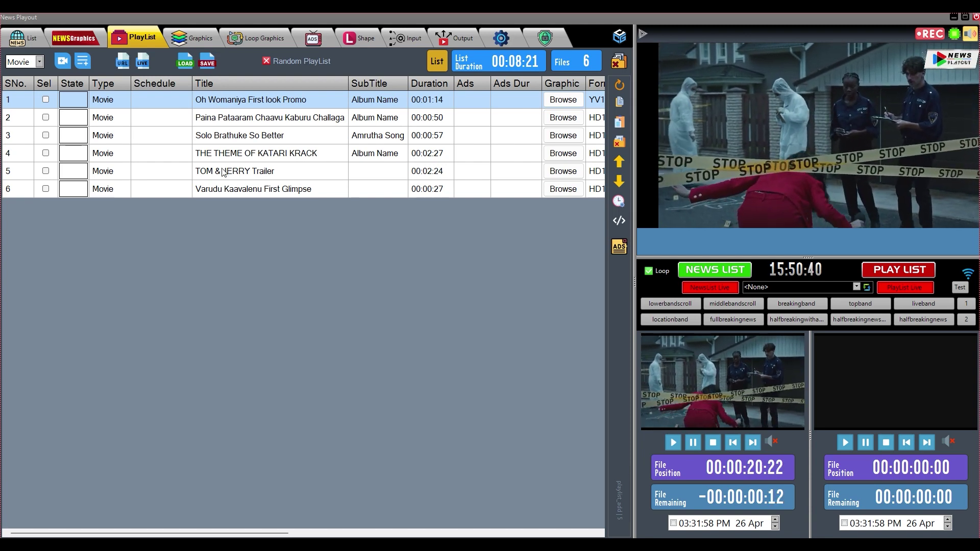
- Save the current playlist to a file named Playlist
click(207, 62)
text(Playlist)
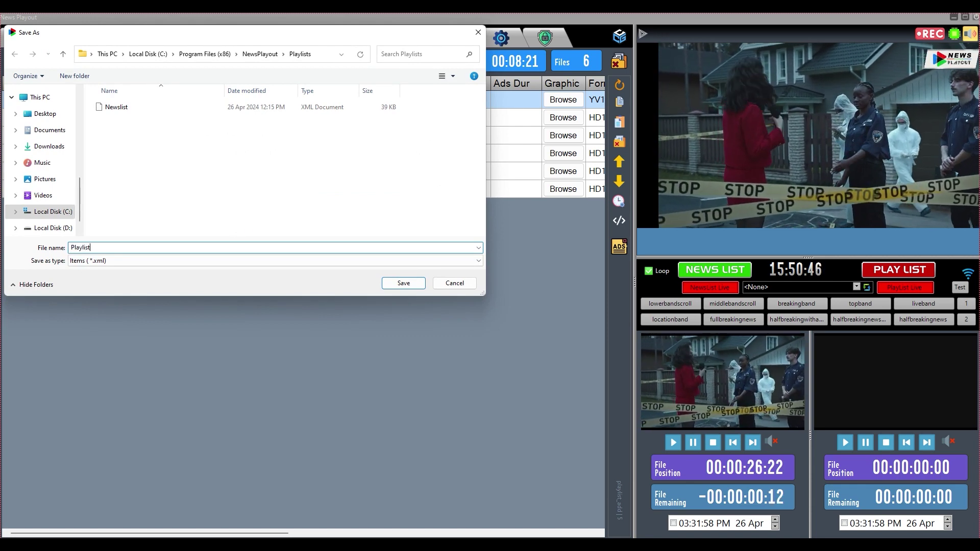
click(403, 284)
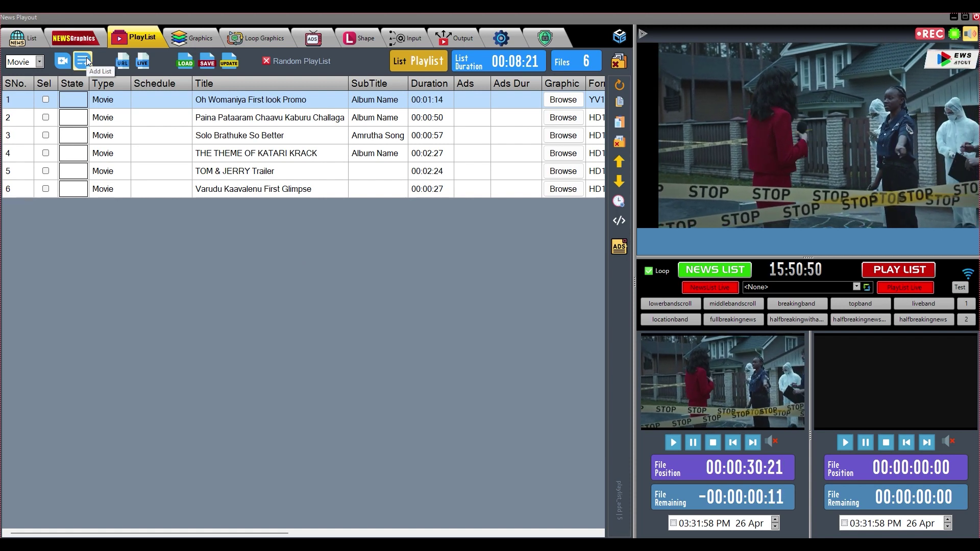
- Insert the saved Newslist as a list item after THE THEME OF KATARI KRACK
click(115, 188)
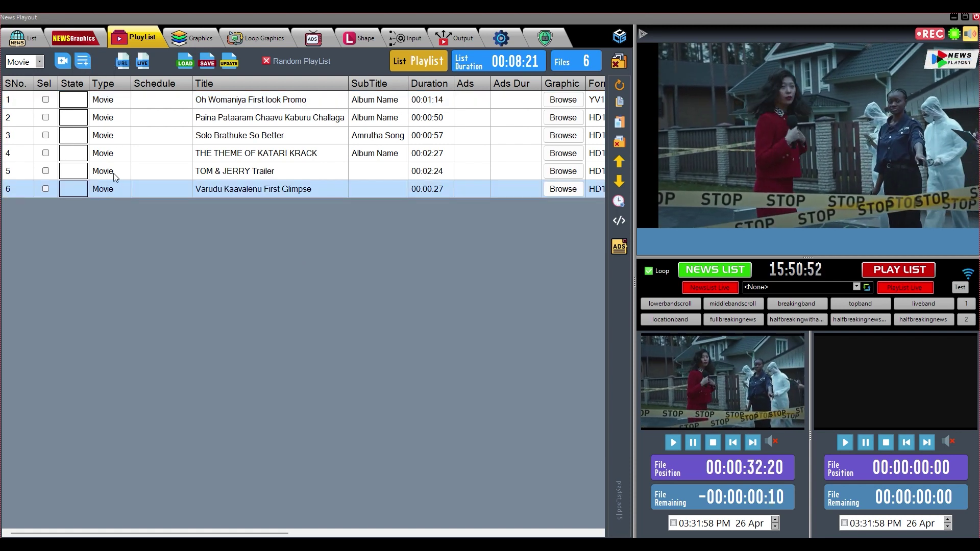
click(113, 172)
click(113, 154)
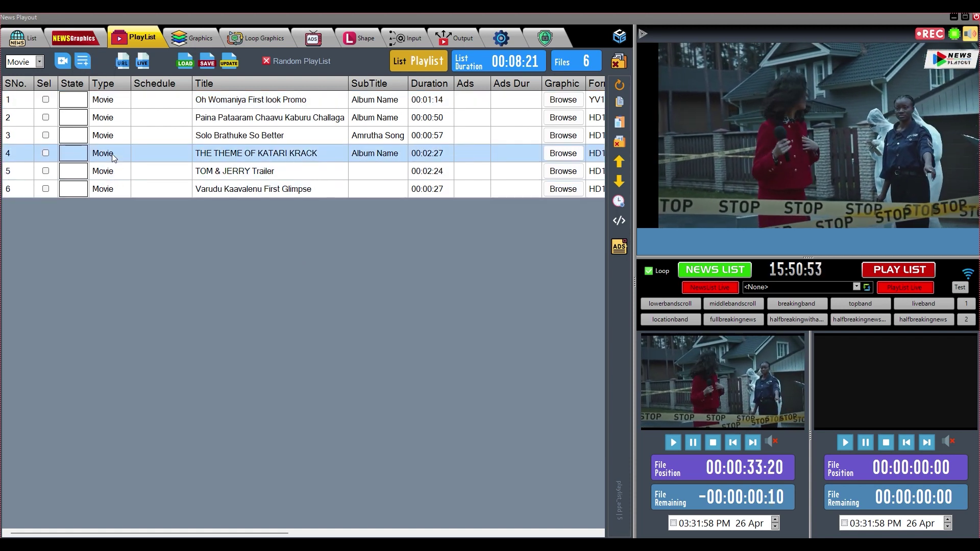
click(83, 61)
click(121, 108)
click(403, 283)
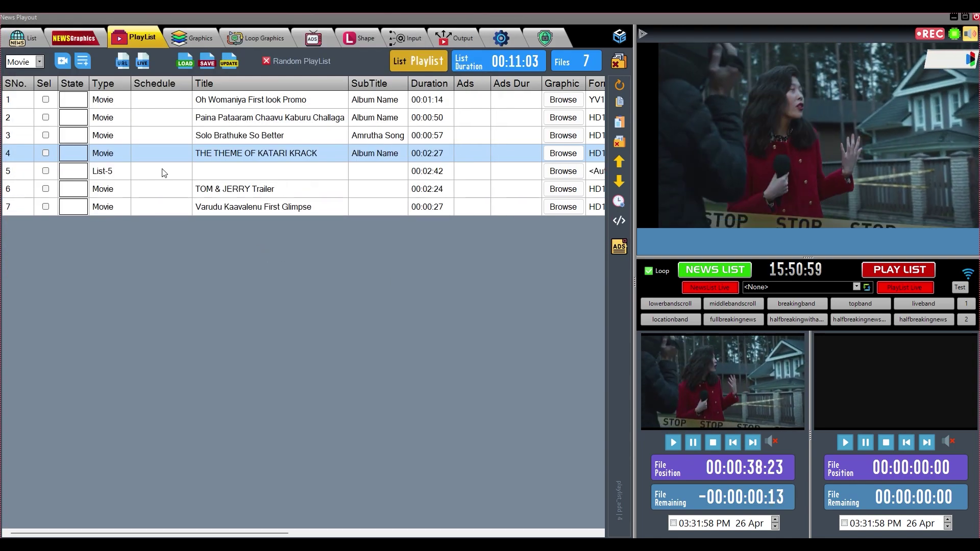
- Load the saved six-clip Playlist file back into the playout
click(190, 66)
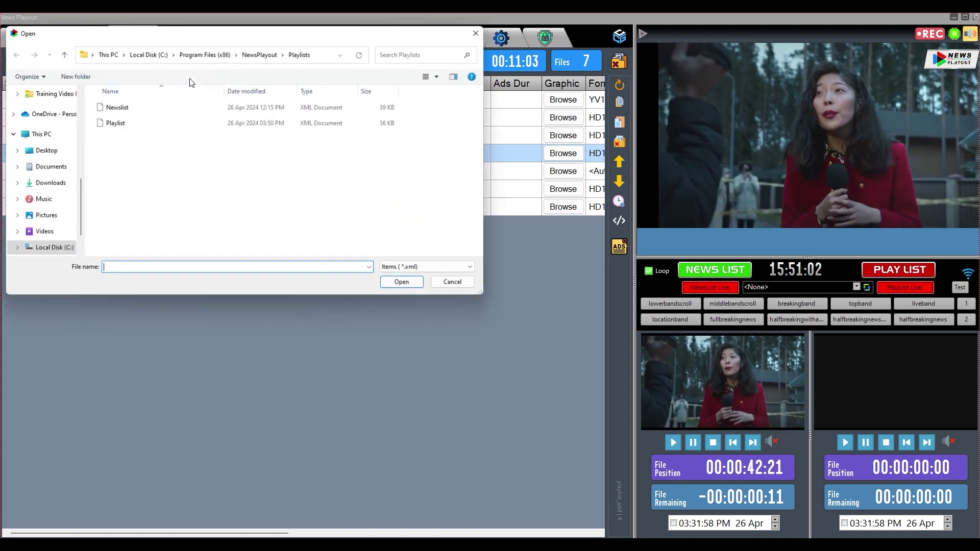
click(129, 109)
click(401, 284)
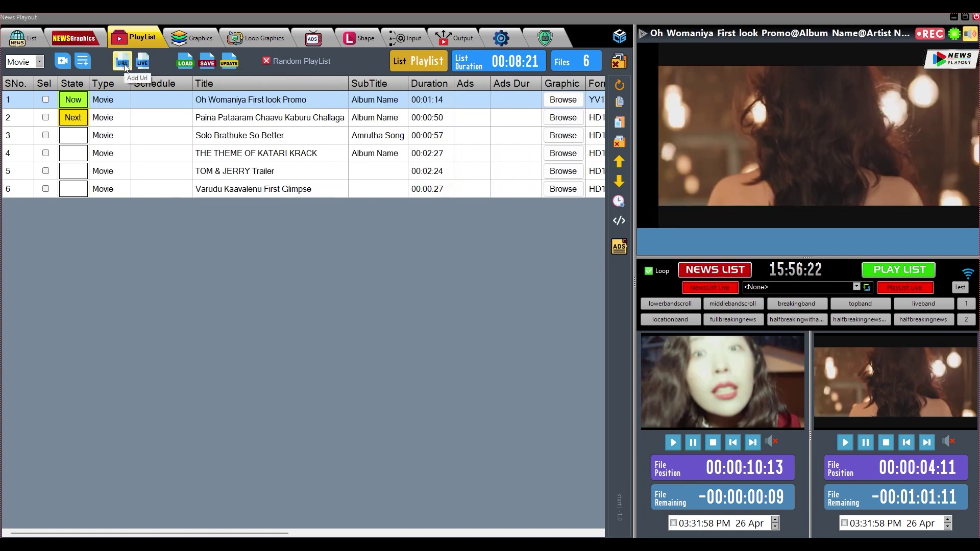
click(124, 63)
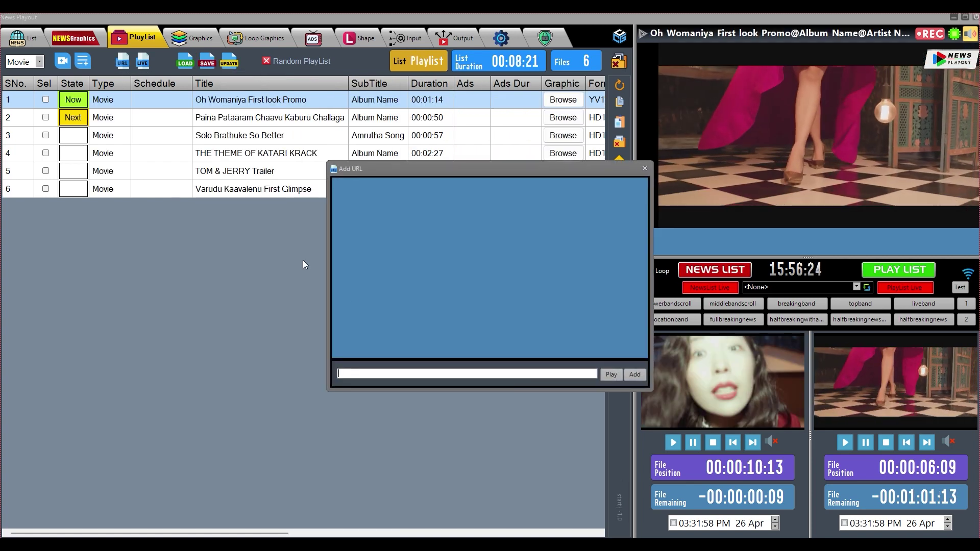
text(ht)
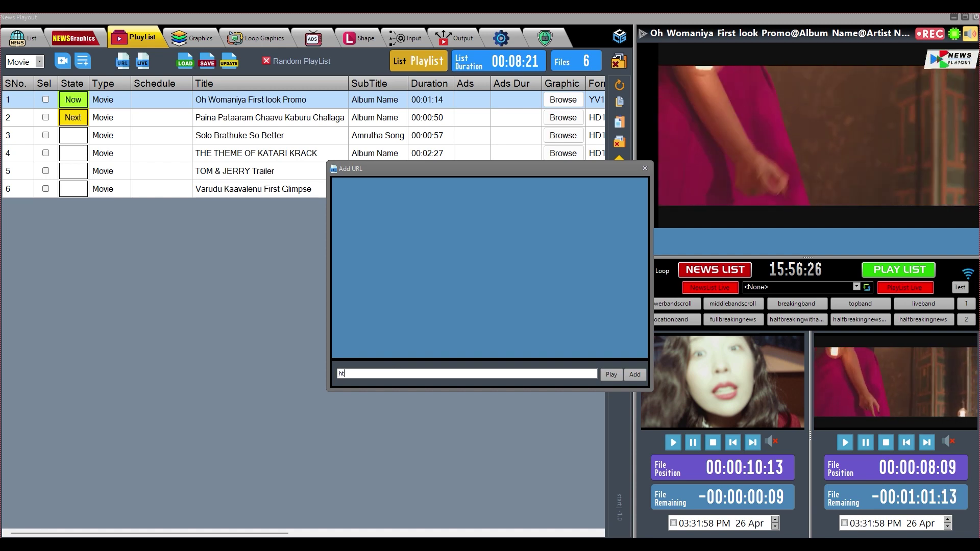
text(tps://)
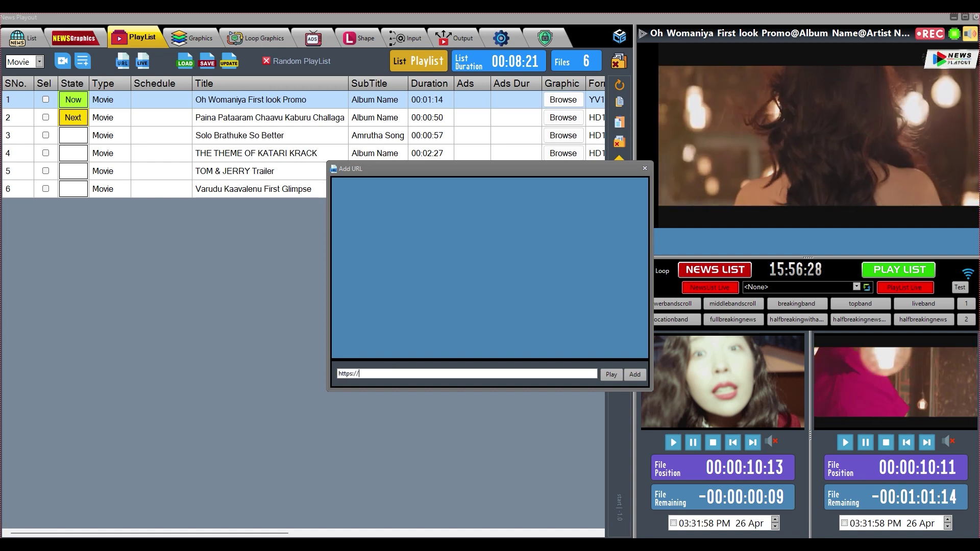
text(amigofx.com/)
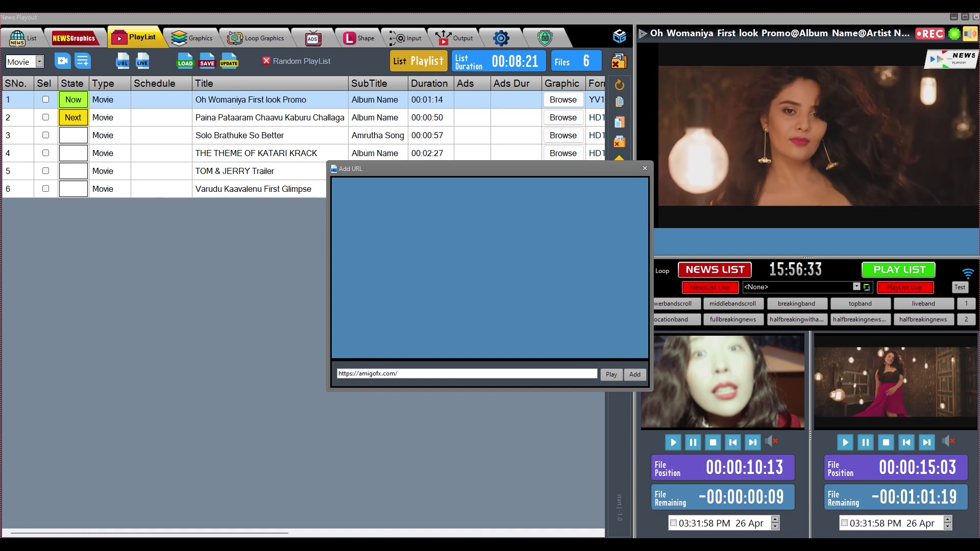
text(:1936/amigotv/amigotv/playlist.m3u8)
click(611, 374)
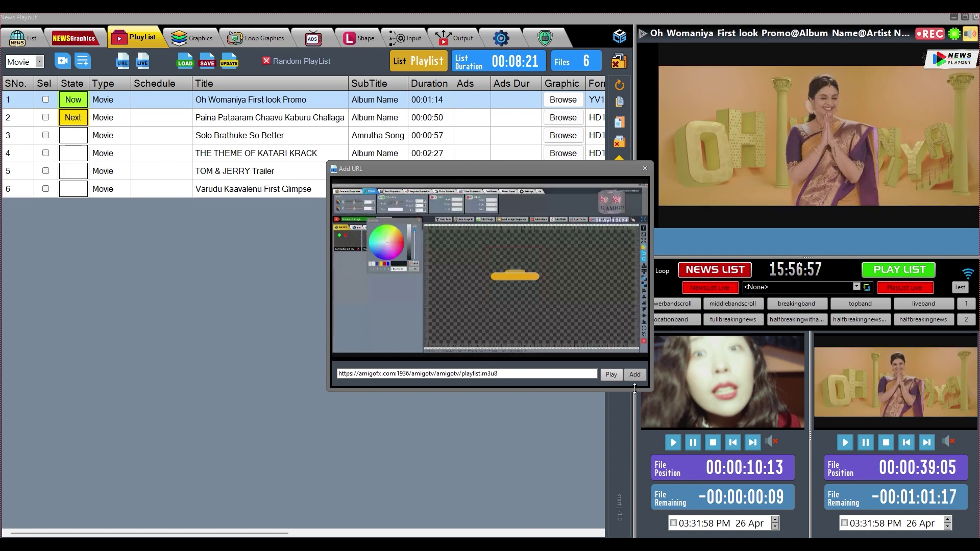
click(635, 374)
double_click(80, 118)
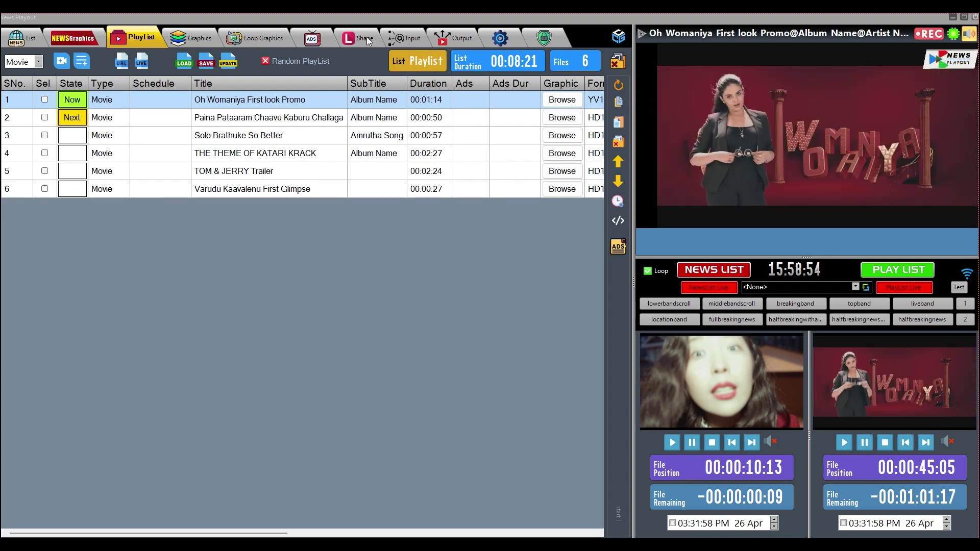
- Turn on the Web Browser input, load its address and YouTube Live, then return to the playlist
click(406, 39)
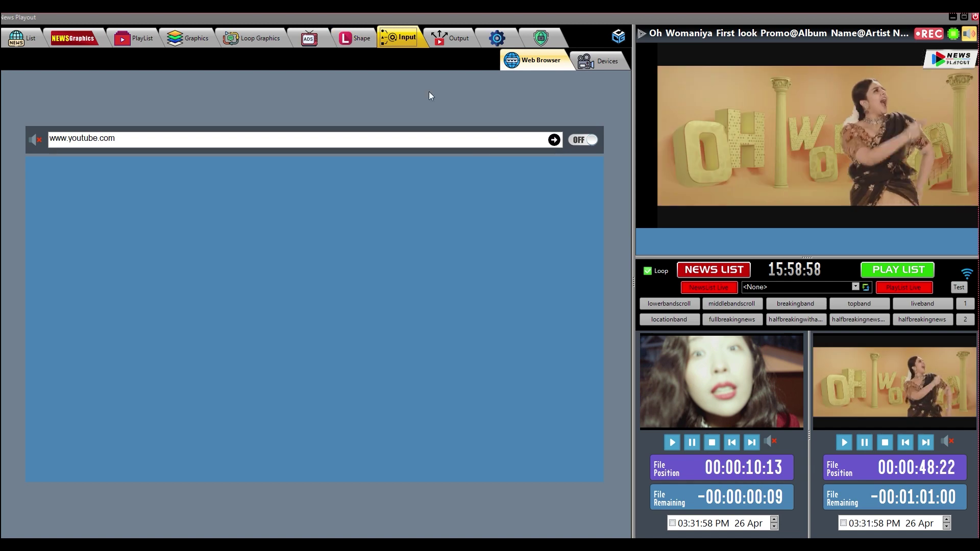
click(582, 140)
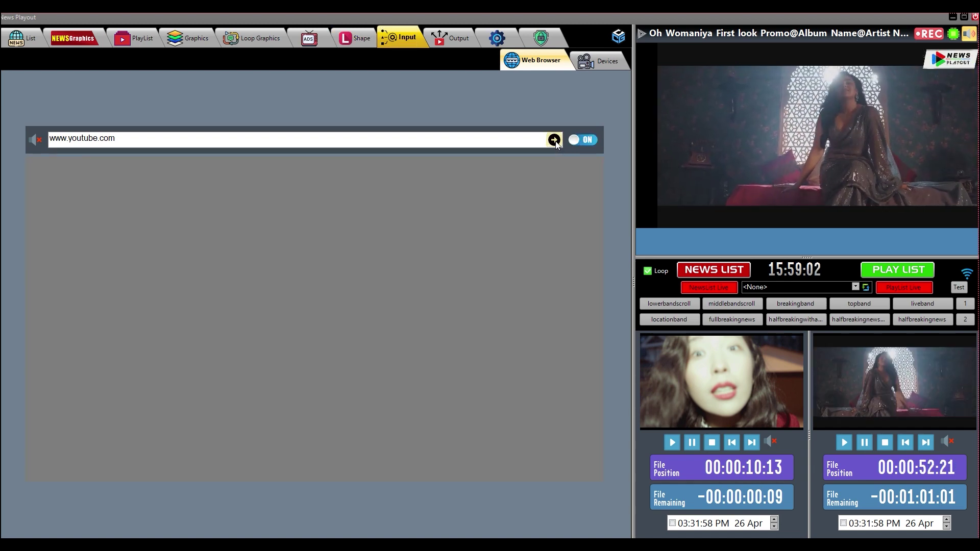
click(554, 140)
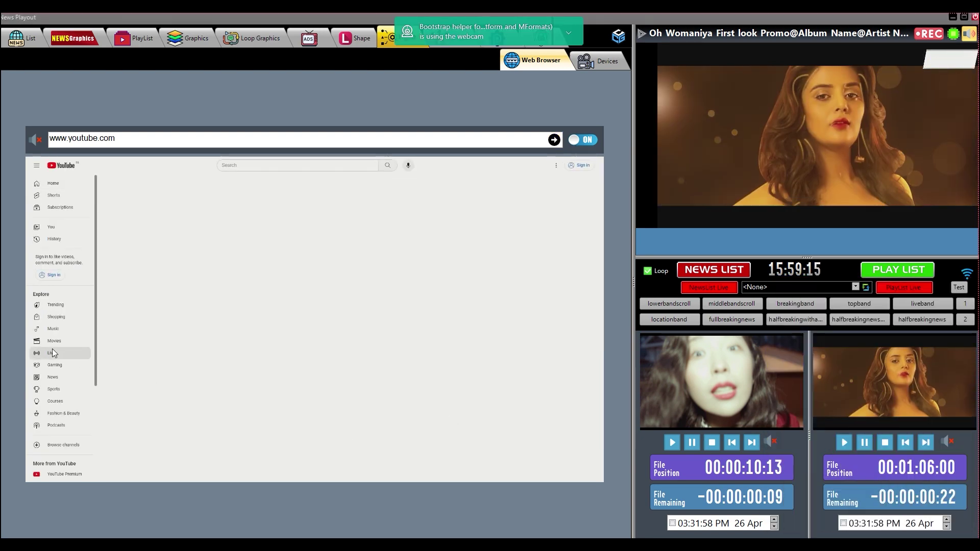
click(53, 353)
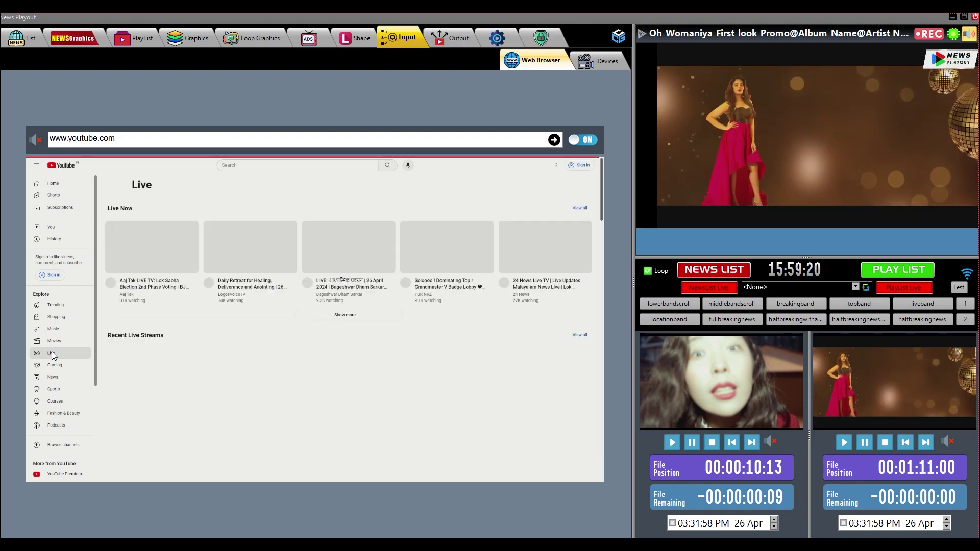
click(145, 38)
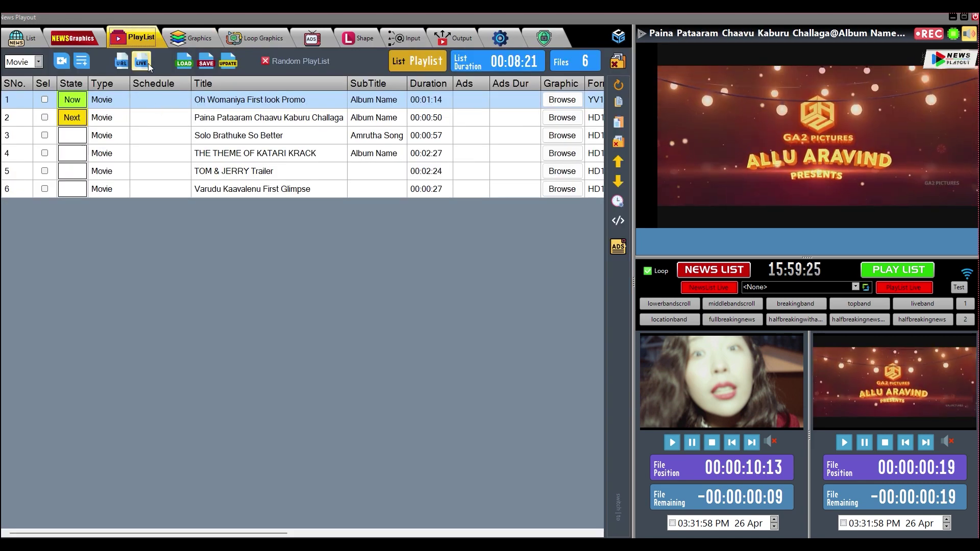
click(148, 64)
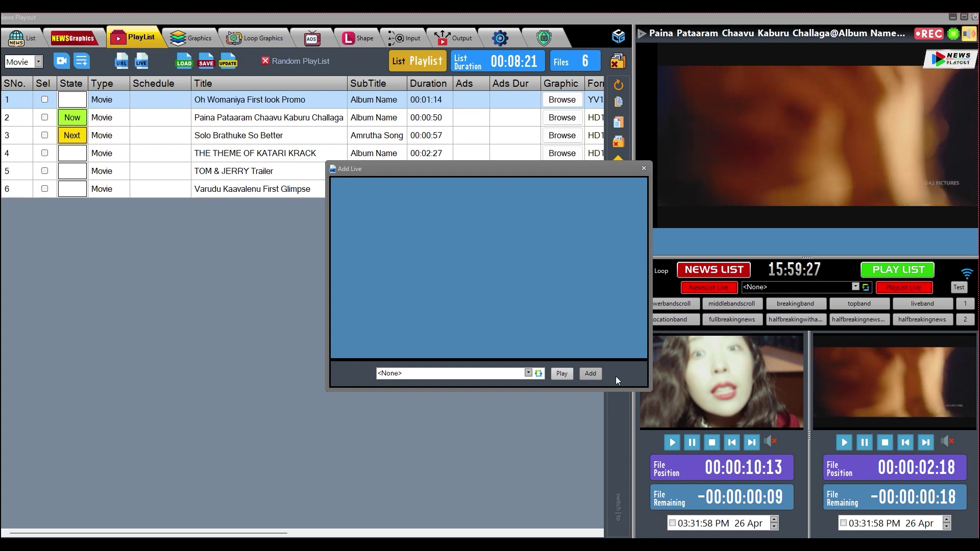
click(528, 373)
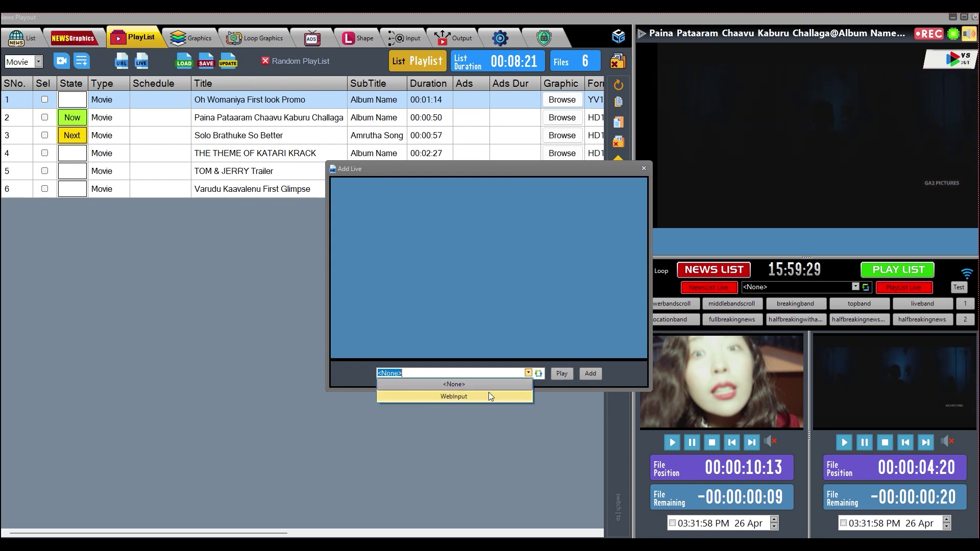
click(453, 396)
click(562, 374)
click(590, 374)
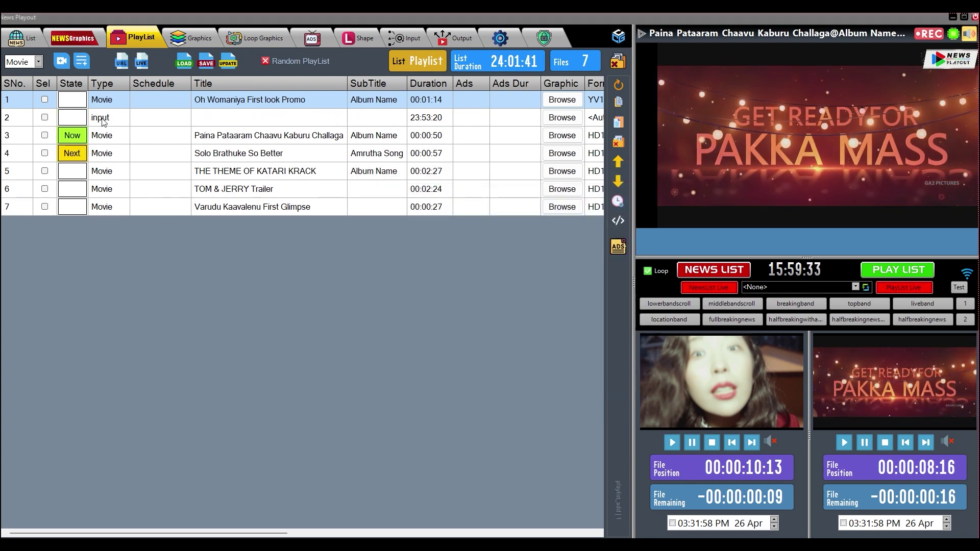
double_click(76, 117)
click(78, 173)
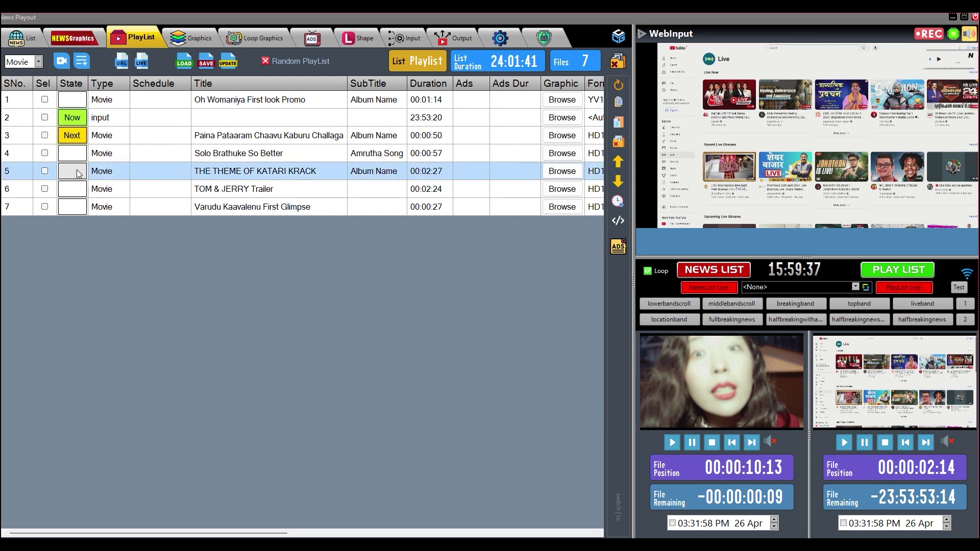
double_click(78, 174)
double_click(78, 120)
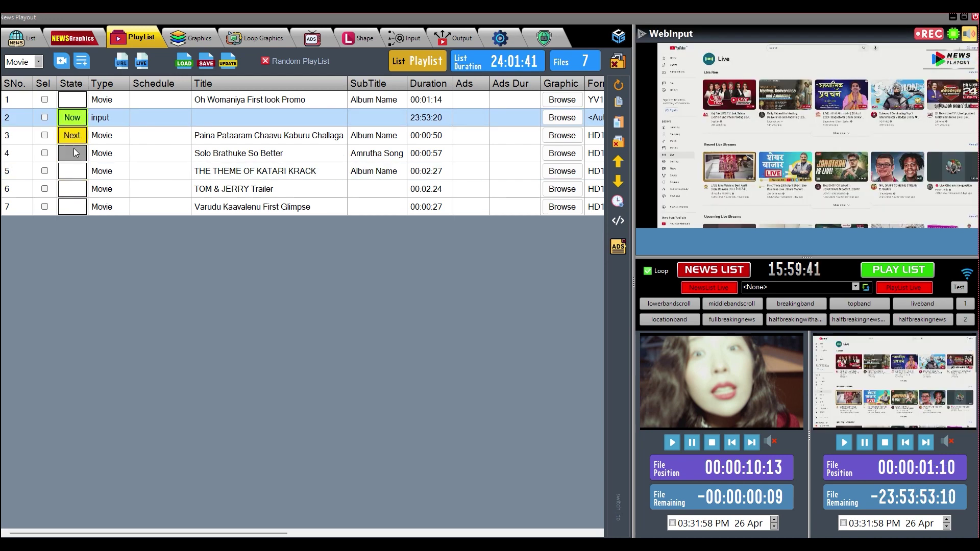
double_click(78, 173)
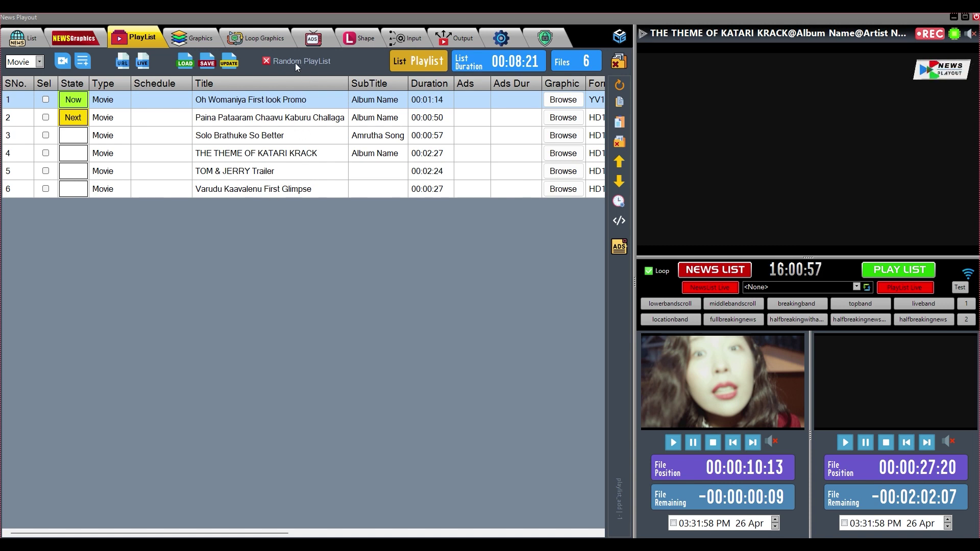
- Toggle random ordering and select the Solo Brathuke, Paina Pataaram and Oh Womaniya rows
click(267, 61)
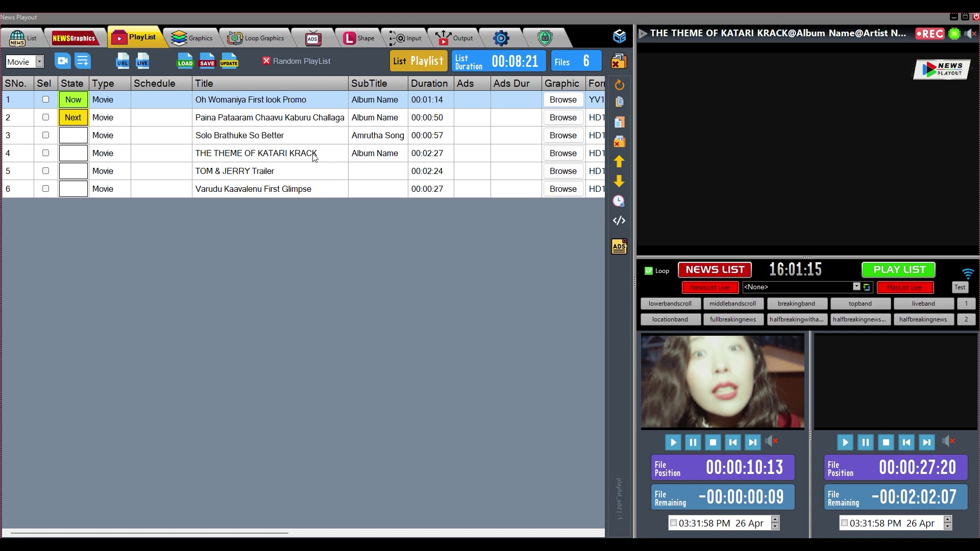
click(45, 139)
click(48, 121)
click(50, 104)
- Make Paina Pataaram Chaavu Kaburu Challaga the current clip and start output playback
click(76, 136)
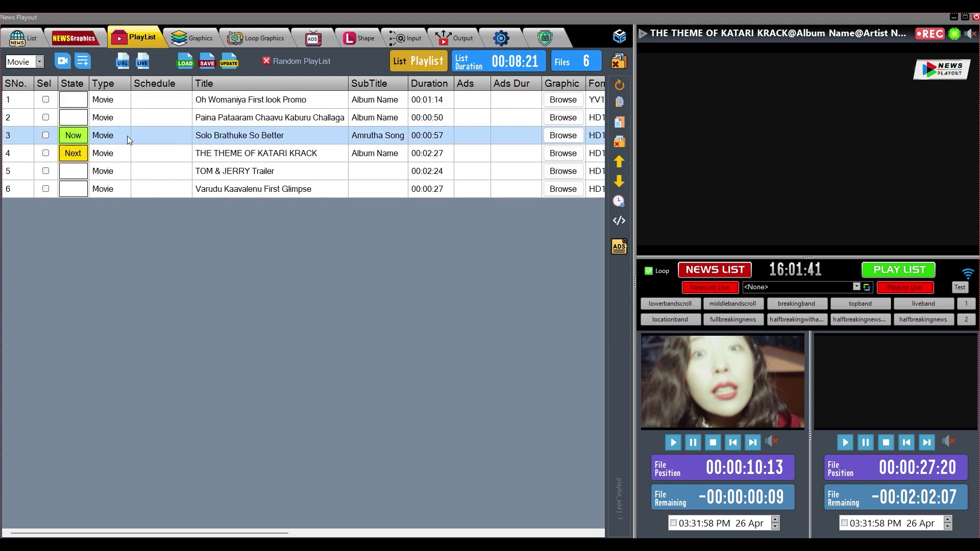
double_click(94, 123)
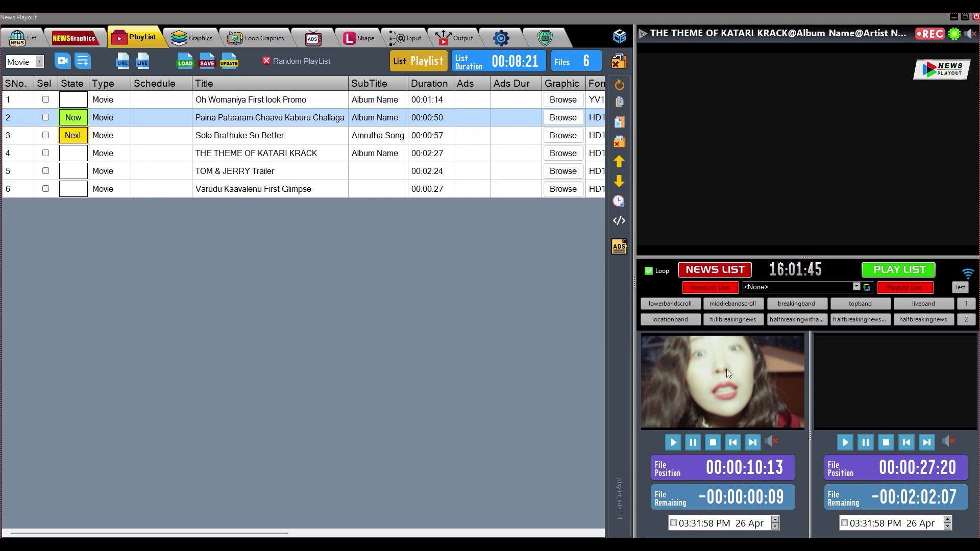
click(846, 443)
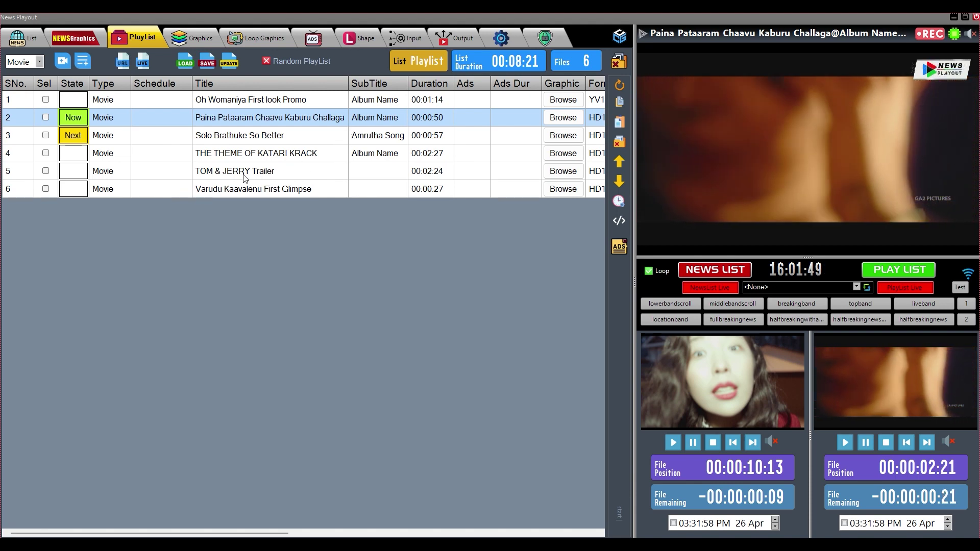
click(152, 134)
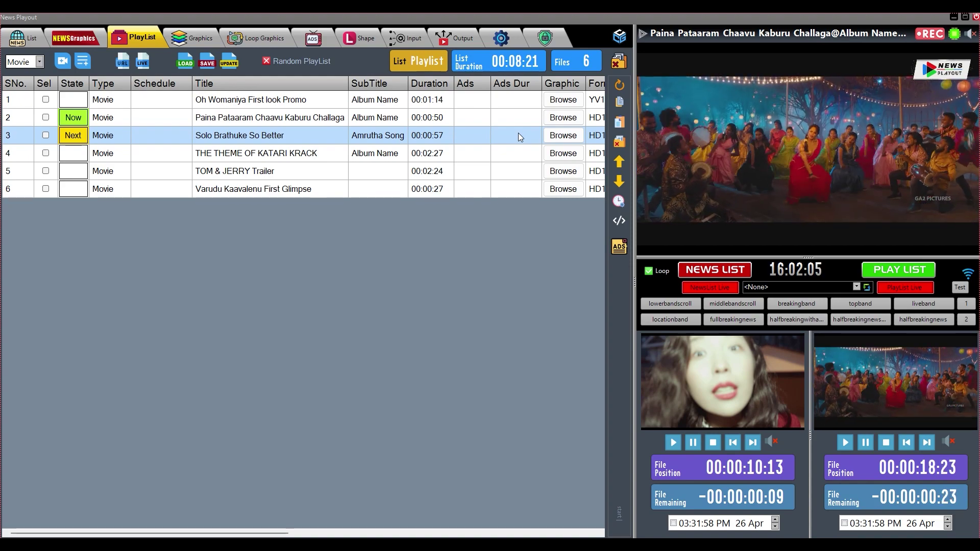
- Attach the howtoaddvideo composition as the graphic for Solo Brathuke So Better
click(563, 136)
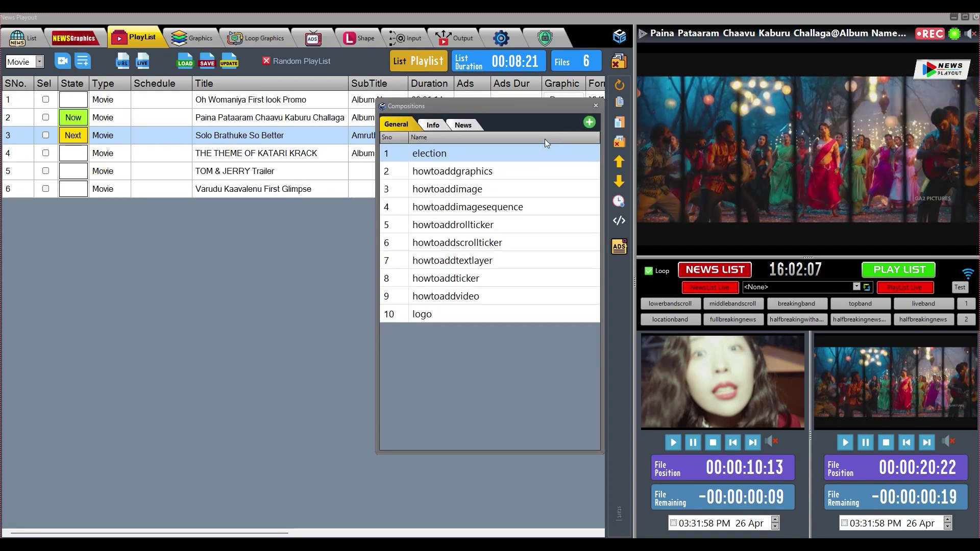
click(449, 298)
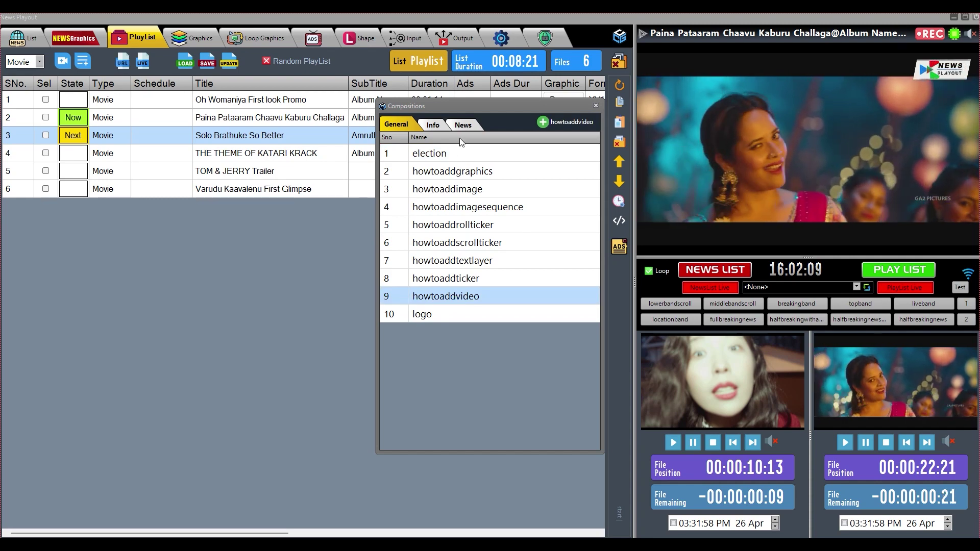
click(546, 122)
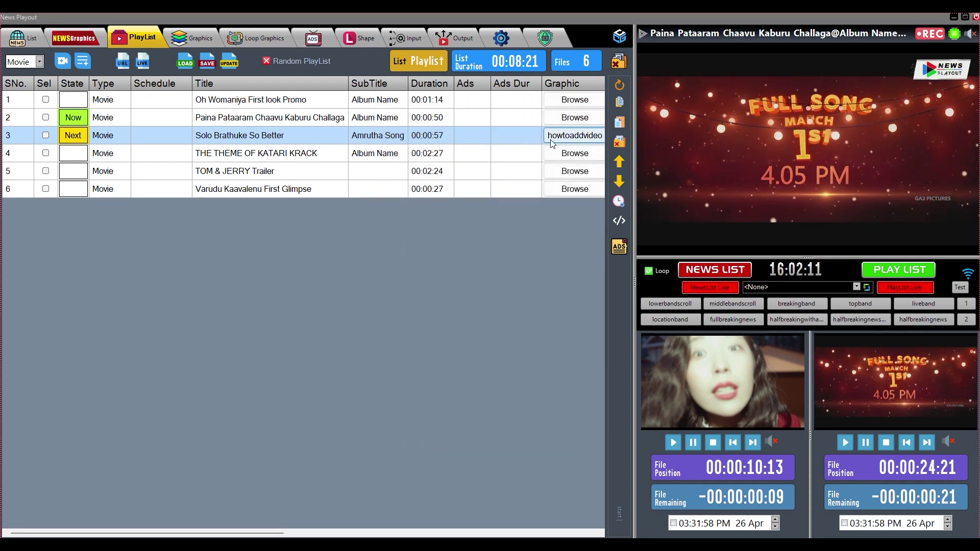
drag(235, 534, 350, 534)
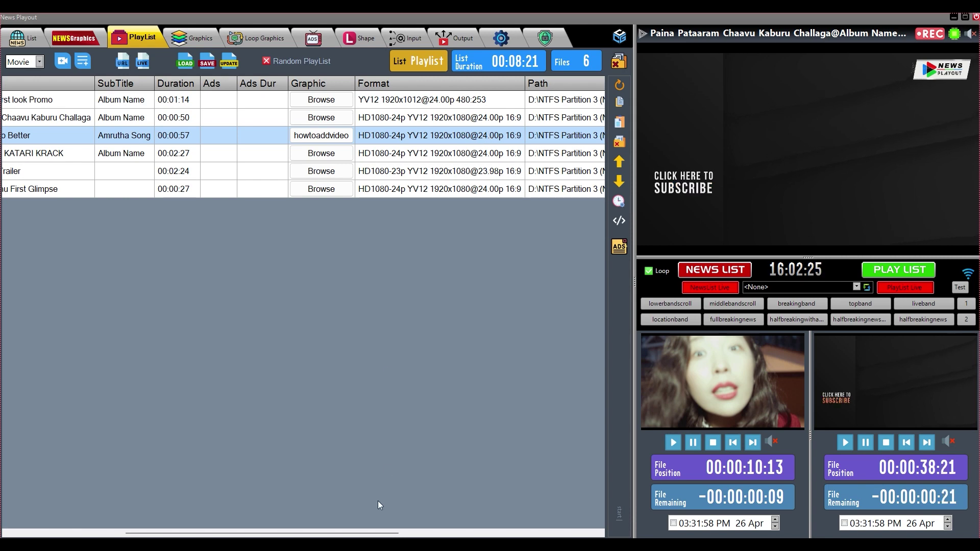
- Clear all six files from the playlist and reload the saved Playlist file
drag(384, 534, 500, 533)
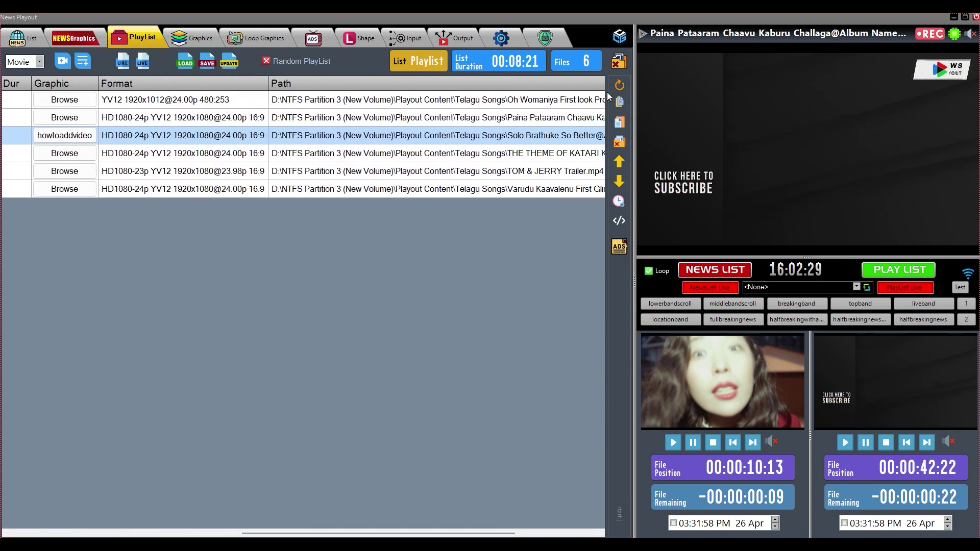
click(619, 61)
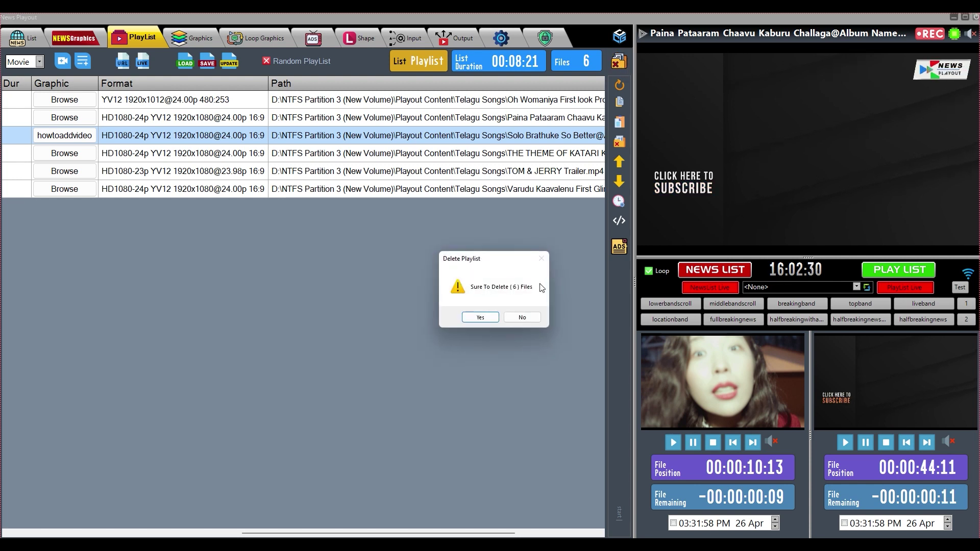
click(481, 318)
drag(253, 533, 22, 533)
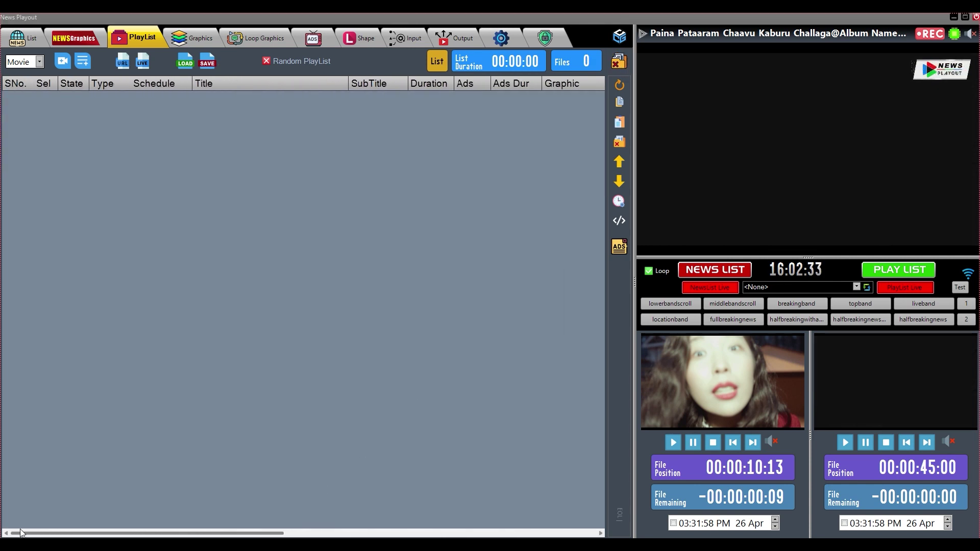
click(185, 67)
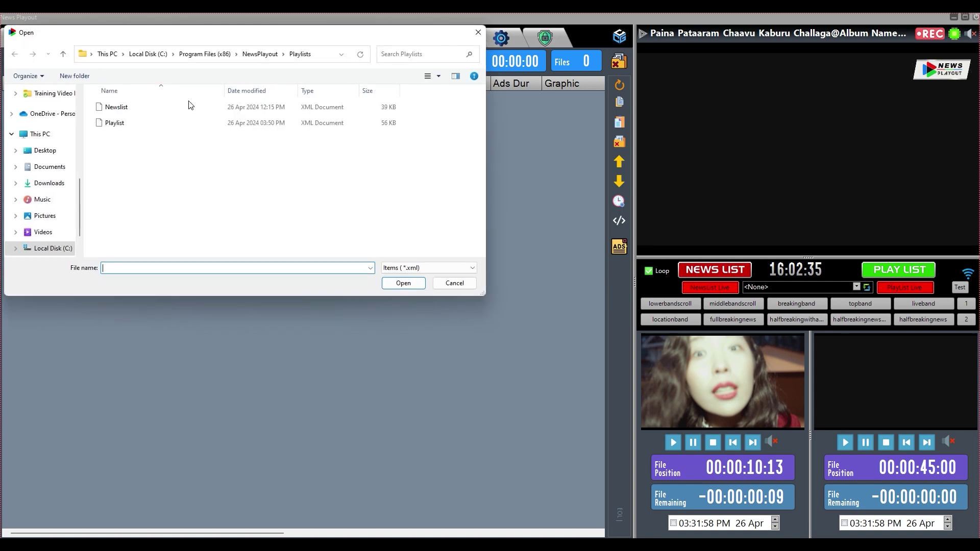
click(128, 123)
click(406, 284)
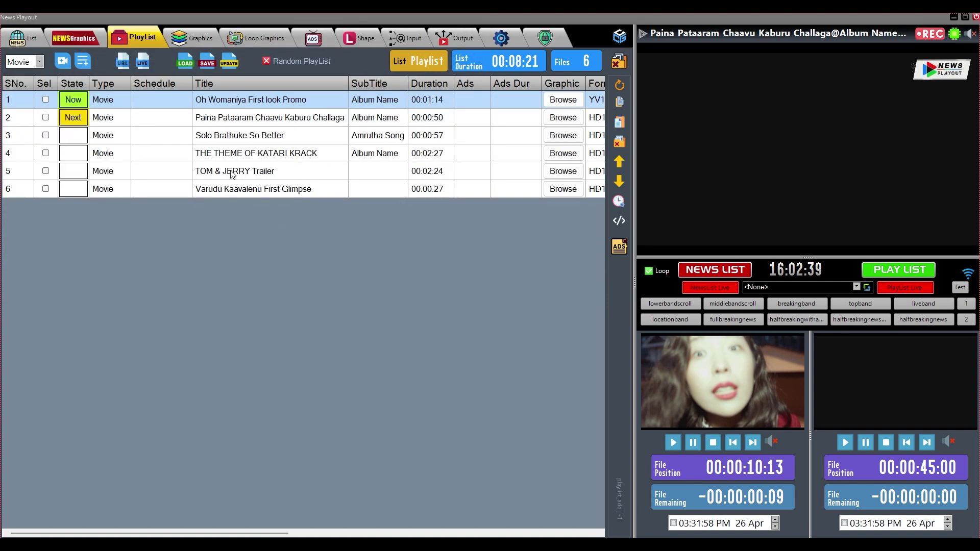
- Delete the Varudu Kaavalenu First Glimpse row from the playlist
click(232, 174)
click(230, 192)
key(Delete)
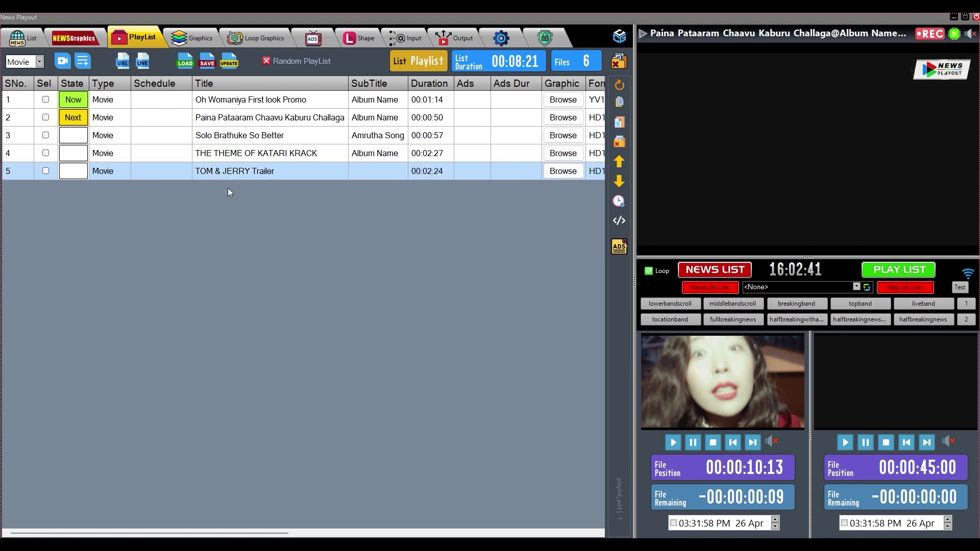
click(229, 154)
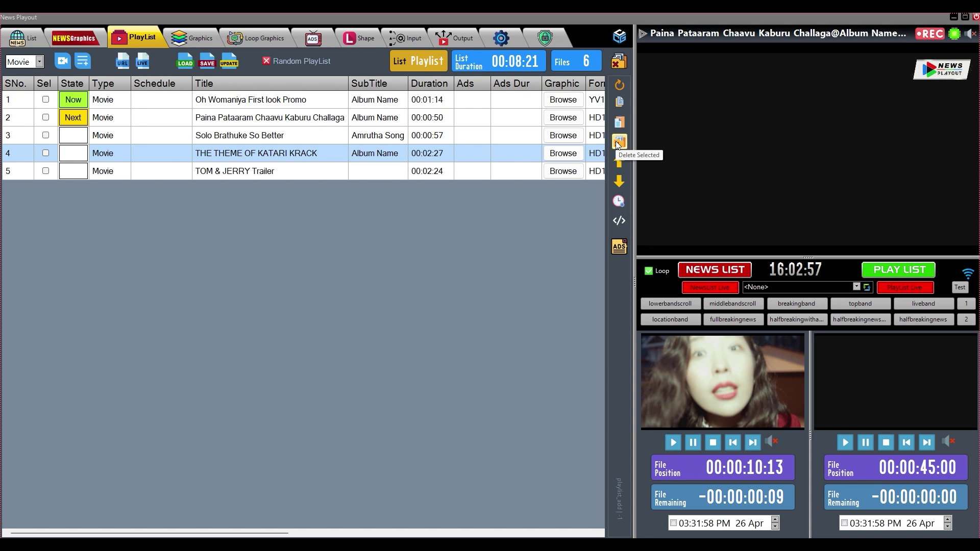
- Remove the TOM & JERRY Trailer row from the playlist
click(587, 162)
click(622, 148)
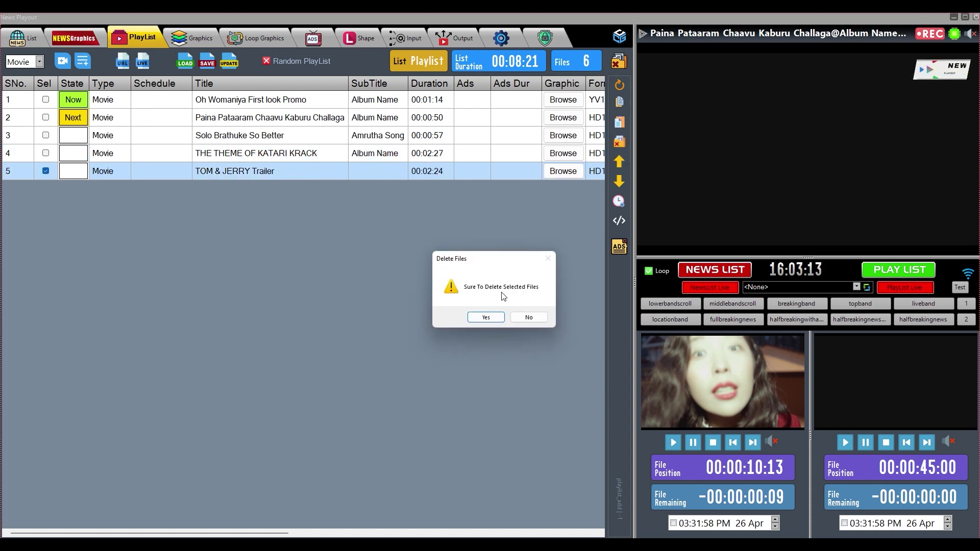
click(486, 318)
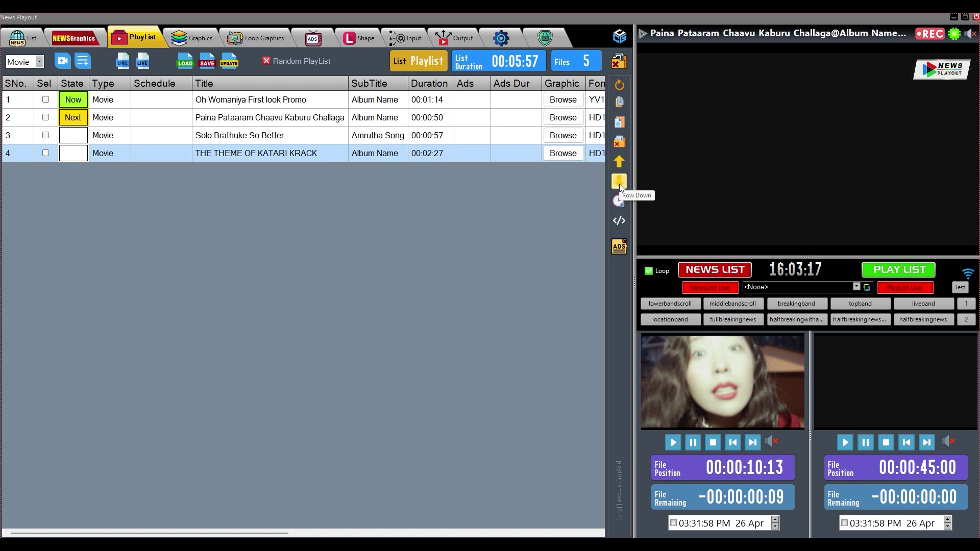
- Move Solo Brathuke So Better to last place and THE THEME OF KATARI KRACK up to second
click(282, 137)
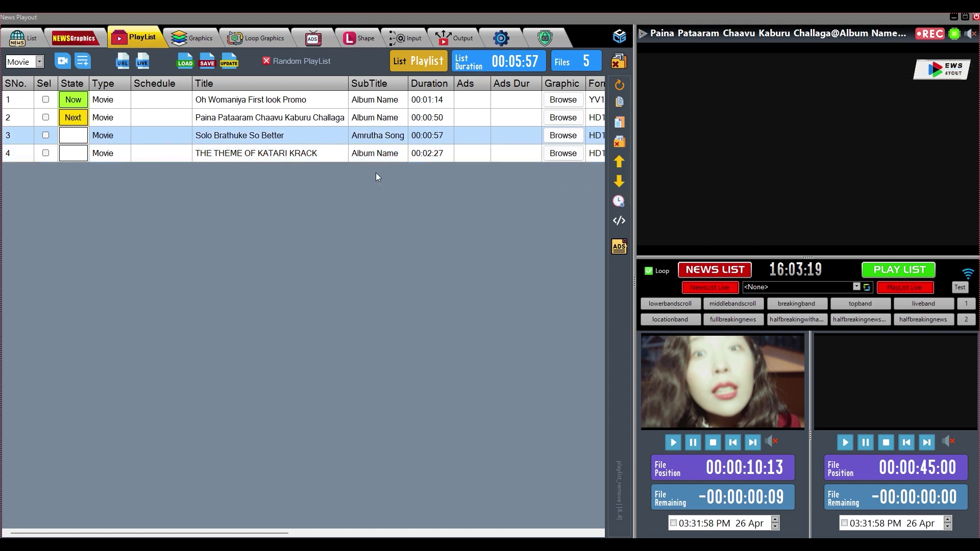
click(621, 183)
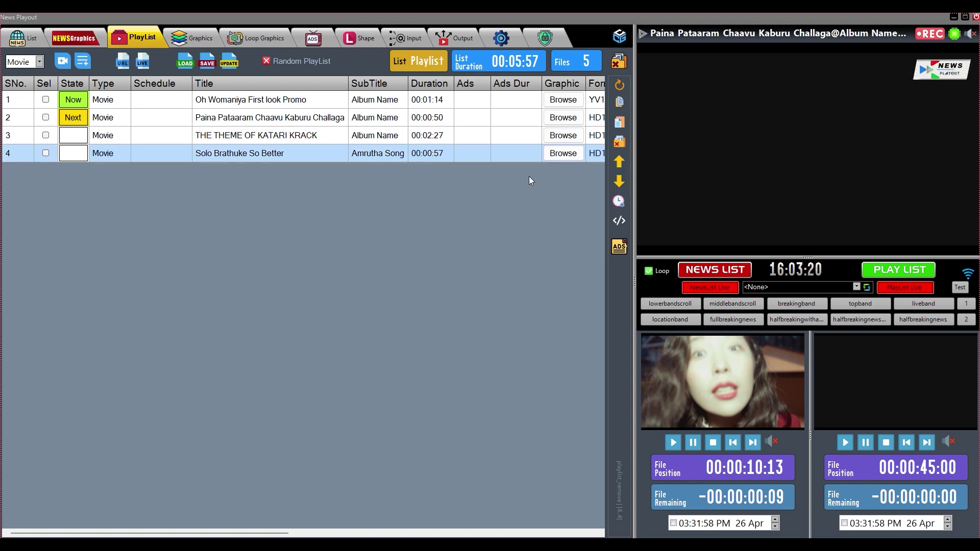
click(280, 138)
click(620, 162)
click(258, 154)
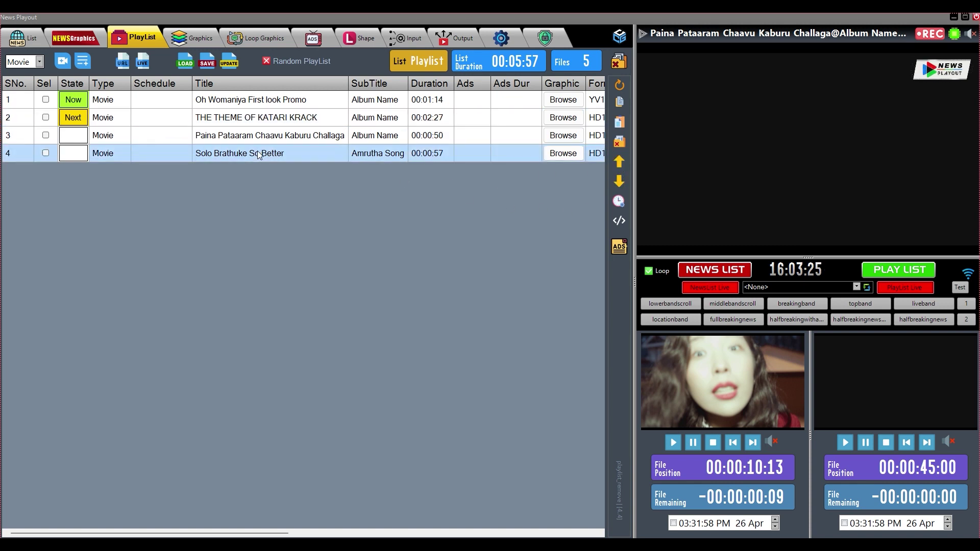
click(177, 137)
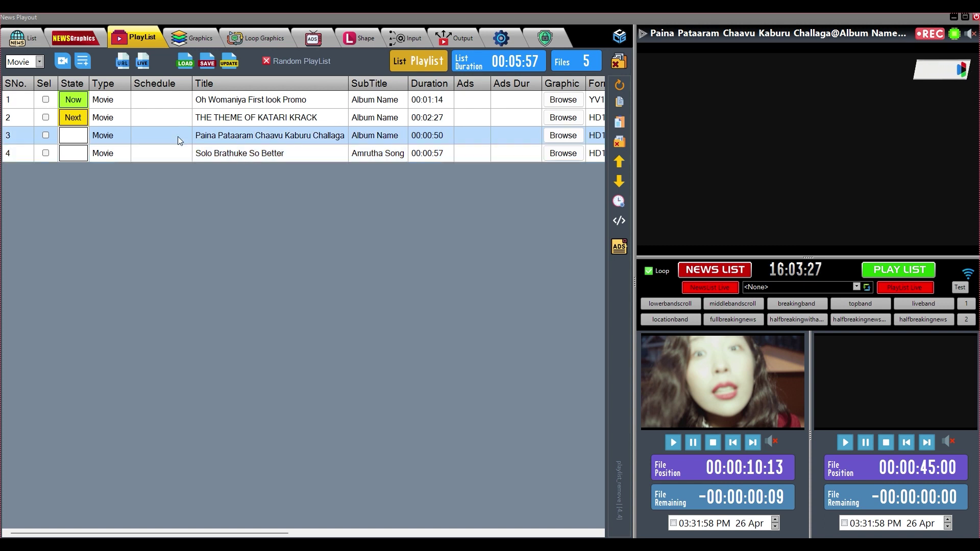
- Give Paina Pataaram Chaavu Kaburu Challaga an air time of 14 April 2024, 16:04:39
click(618, 202)
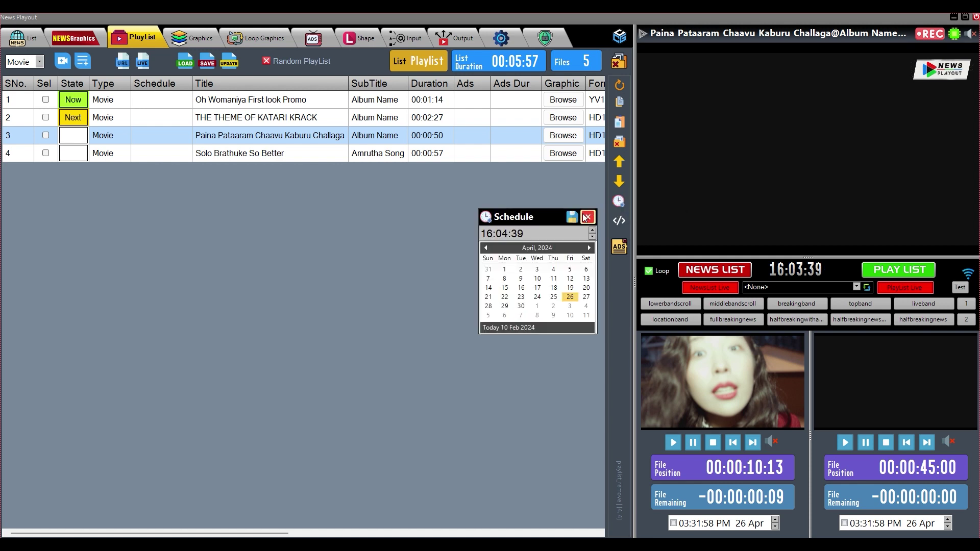
click(488, 234)
click(489, 288)
click(572, 217)
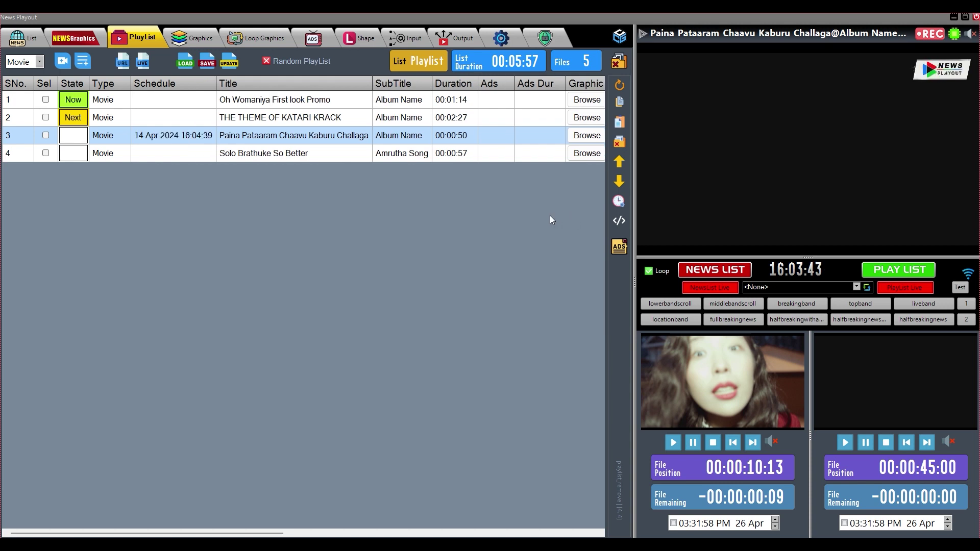
click(195, 136)
click(189, 151)
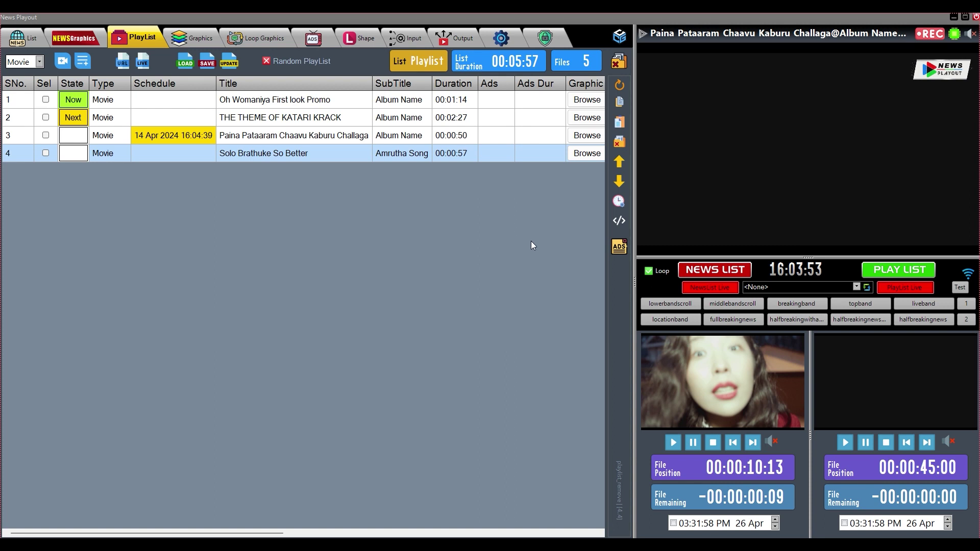
- Keep Solo Brathuke So Better's metadata file type as Movie with sub title Amrutha Song, and save
click(622, 220)
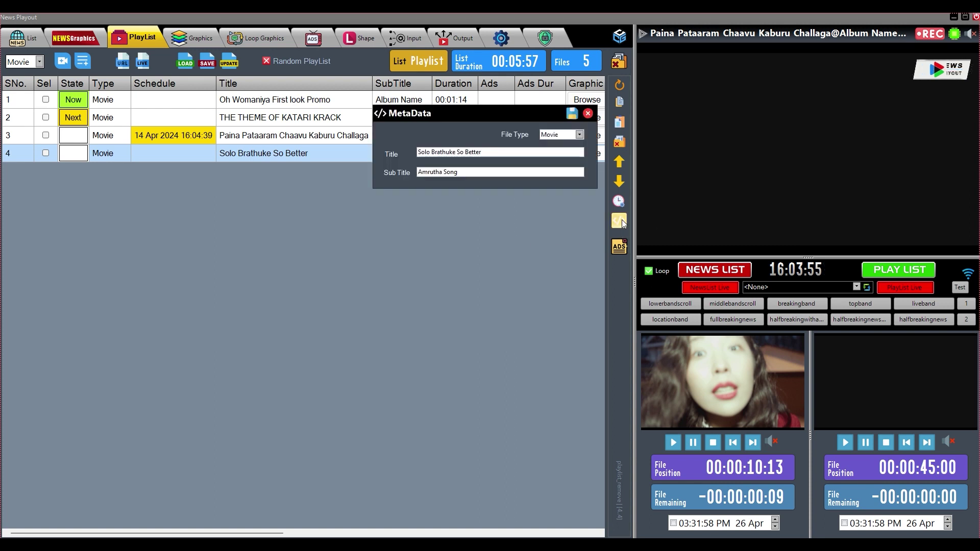
drag(489, 152, 409, 153)
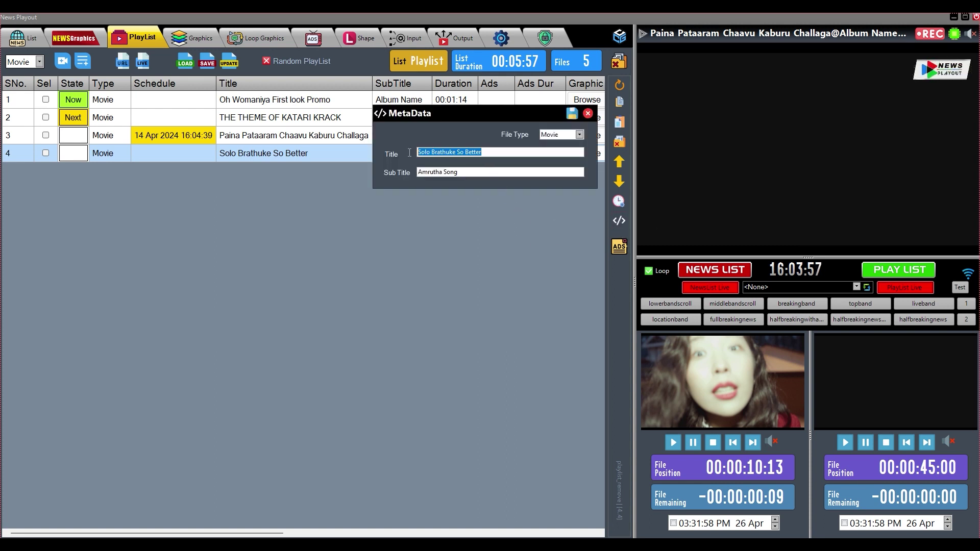
click(561, 134)
click(556, 144)
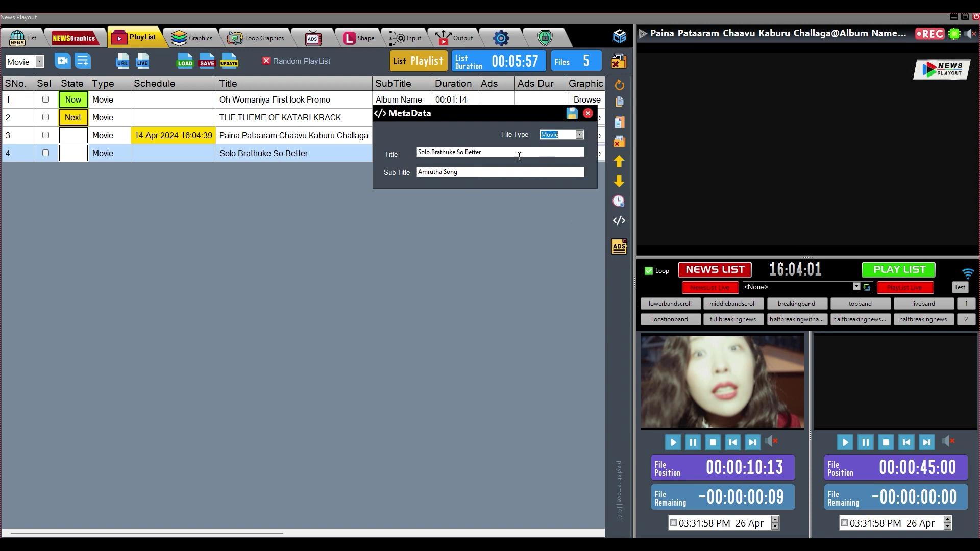
drag(496, 153, 418, 175)
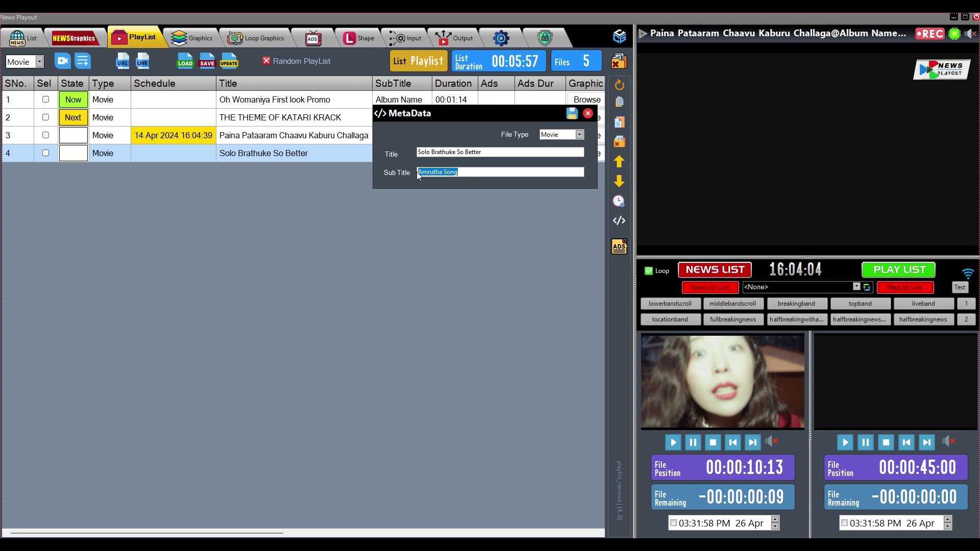
click(572, 114)
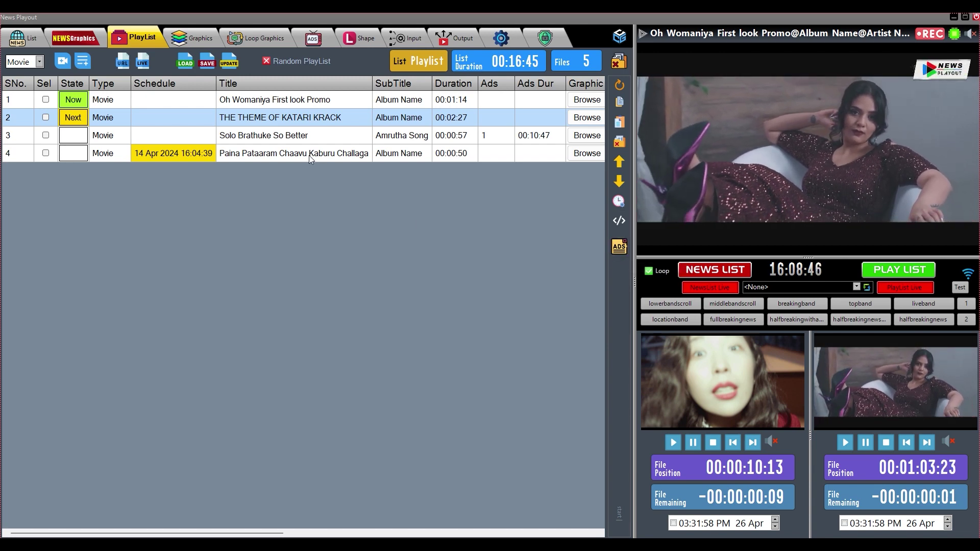
- Insert an Extremely funny Indian ad break at 00:05:27 in Solo Brathuke So Better and update the playlist
click(264, 138)
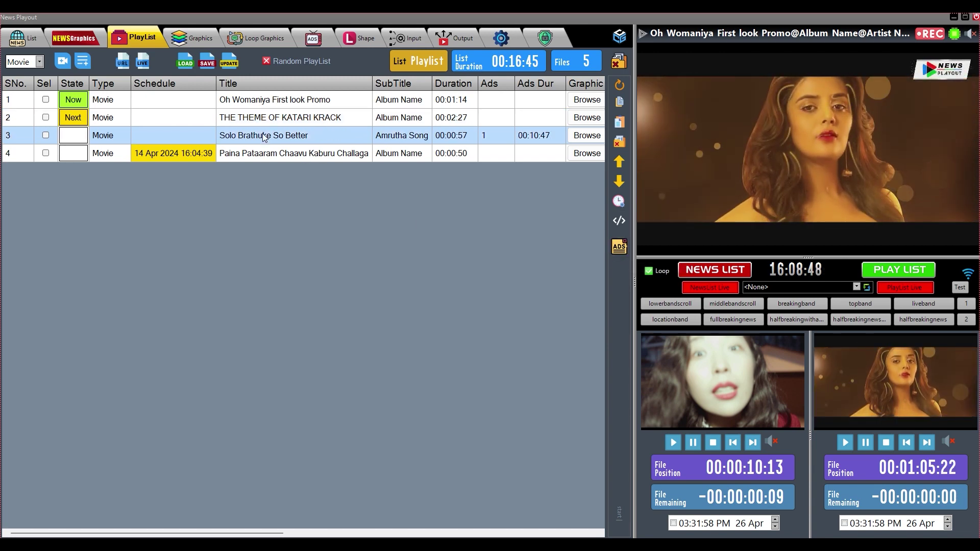
click(617, 250)
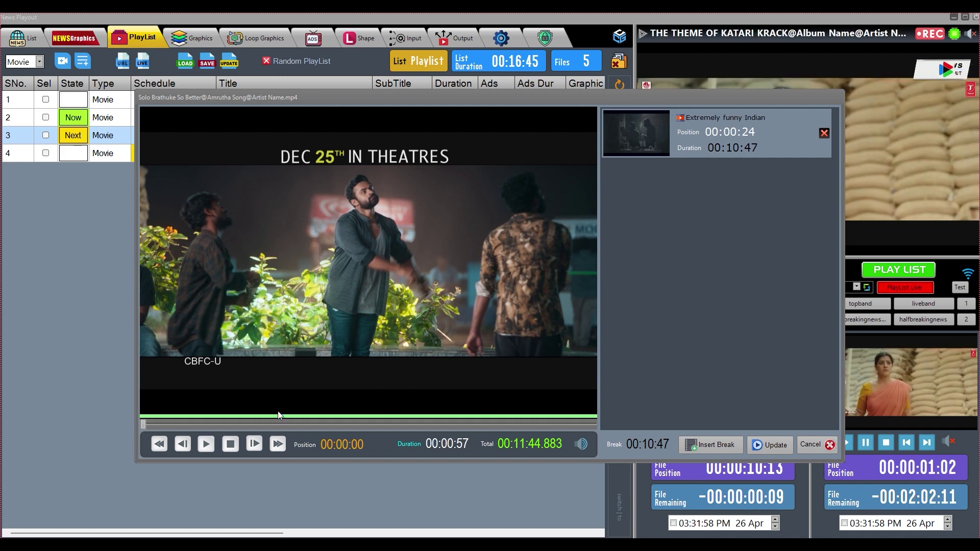
drag(144, 424, 353, 427)
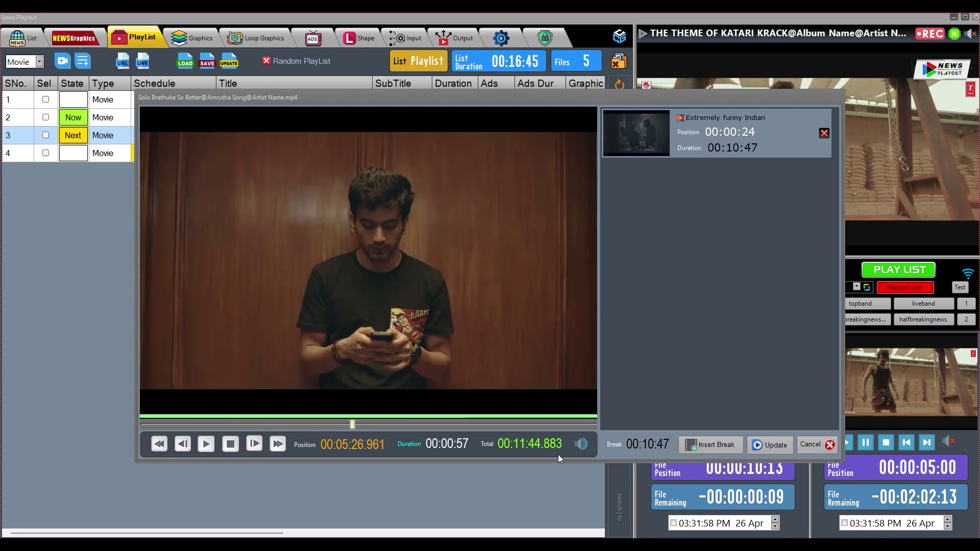
click(719, 448)
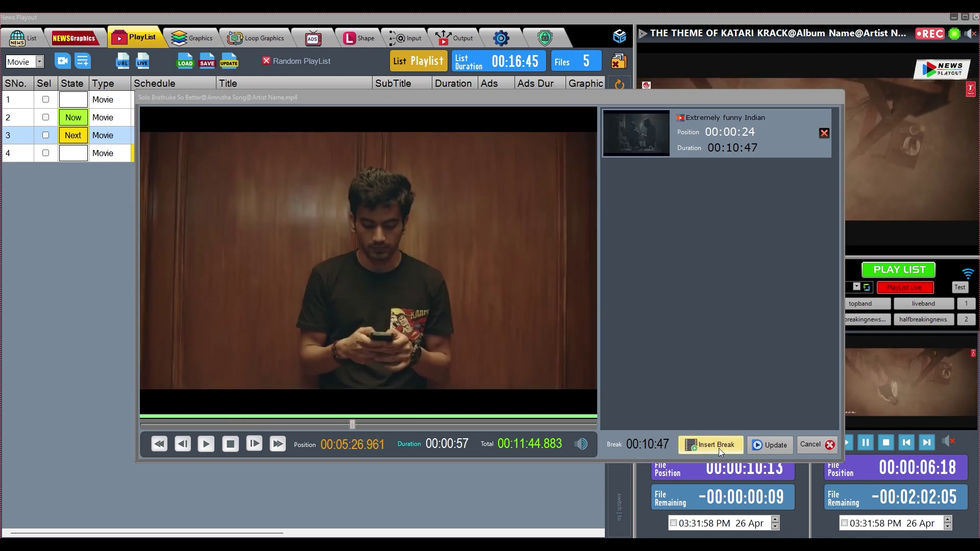
click(261, 211)
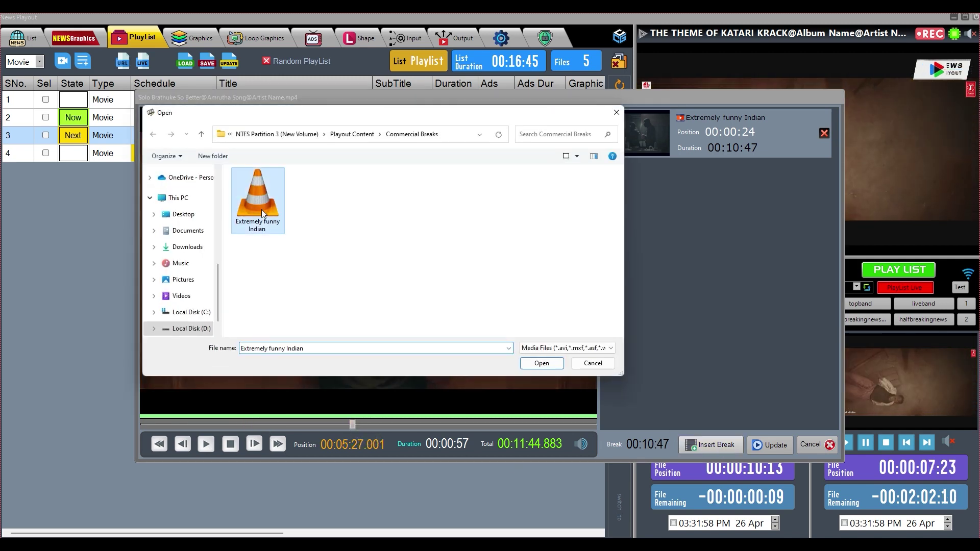
click(540, 365)
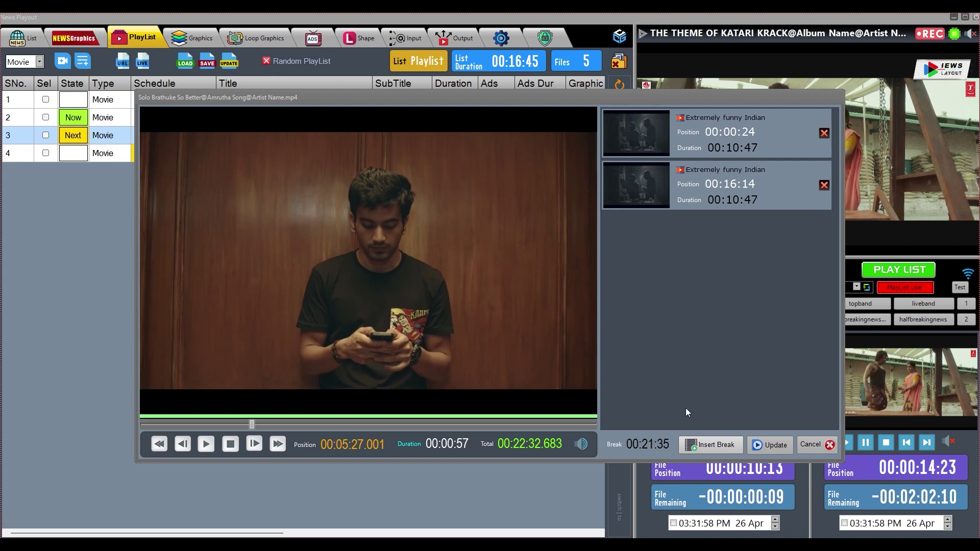
click(770, 445)
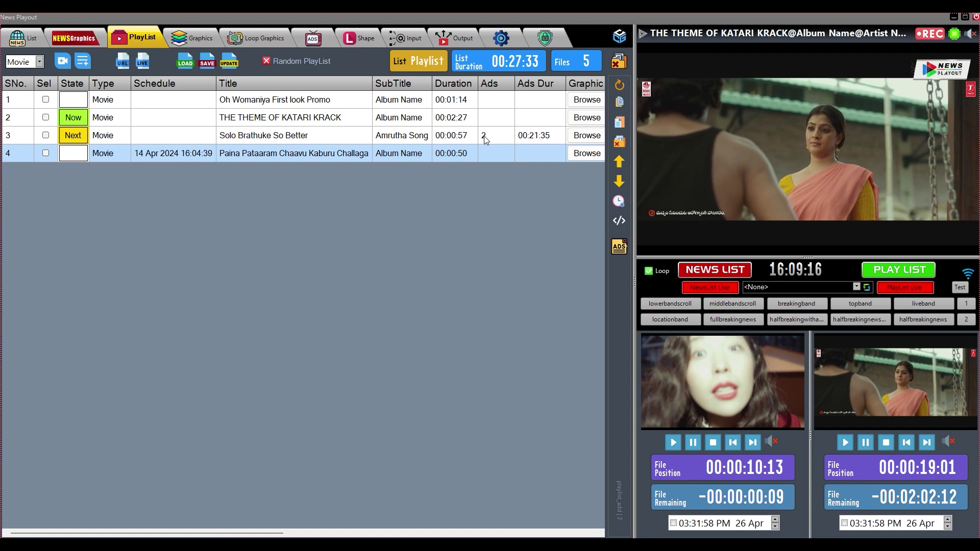
click(333, 138)
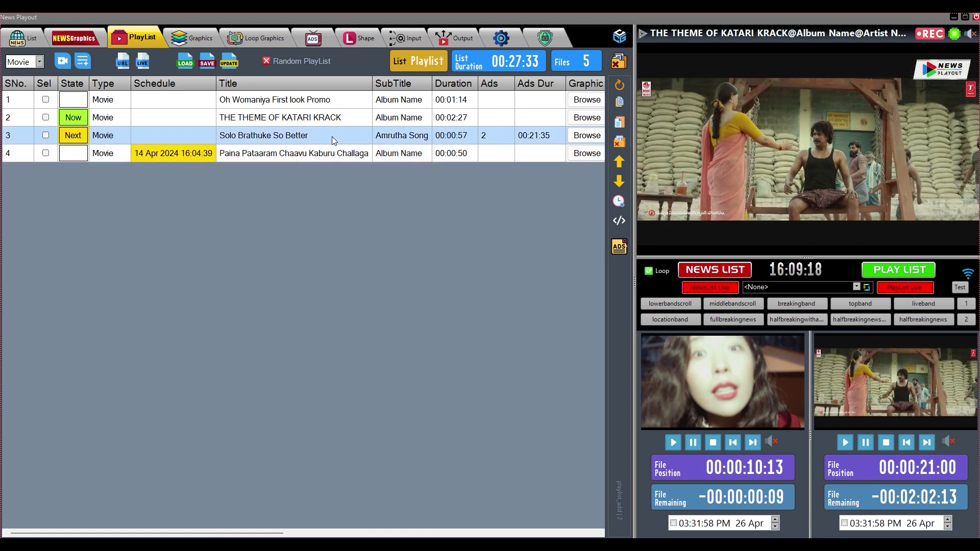
click(619, 248)
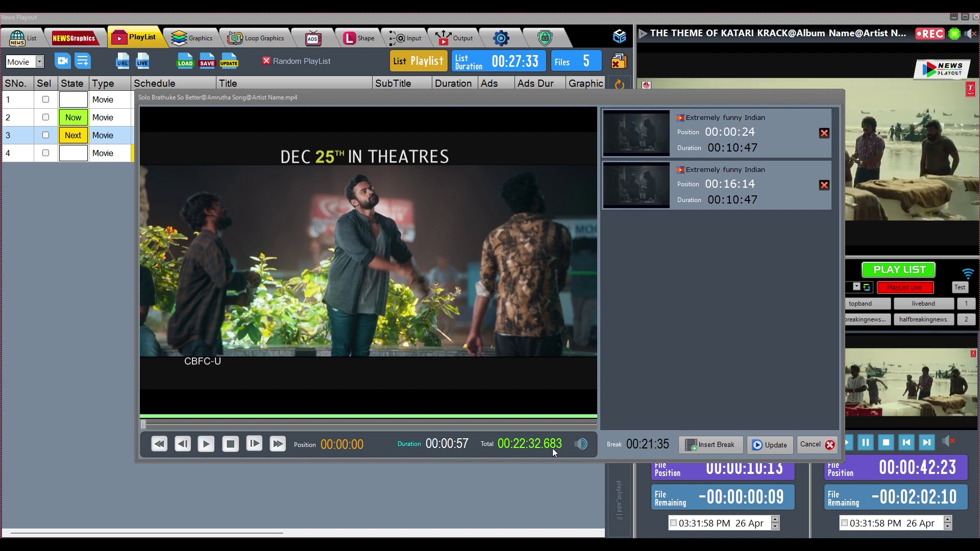
click(811, 446)
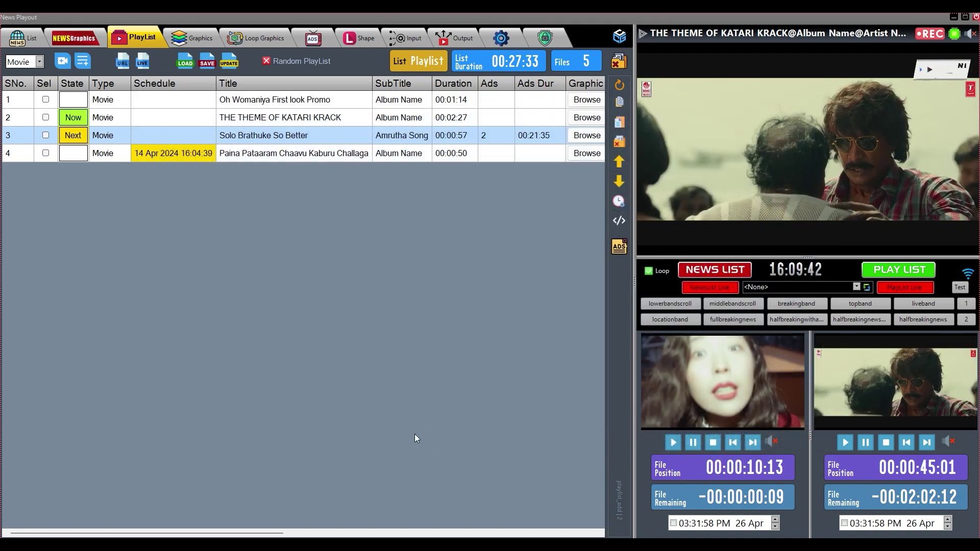